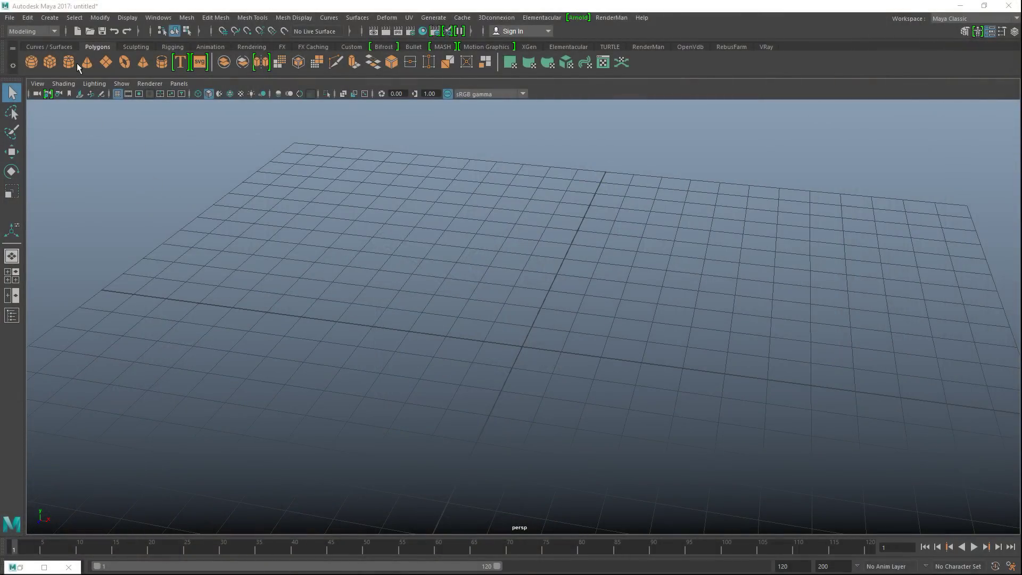
Create a polygon cylinder and show its construction attributes in the Attribute Editor beside the model
click(71, 63)
scroll(767, 408, down, 2)
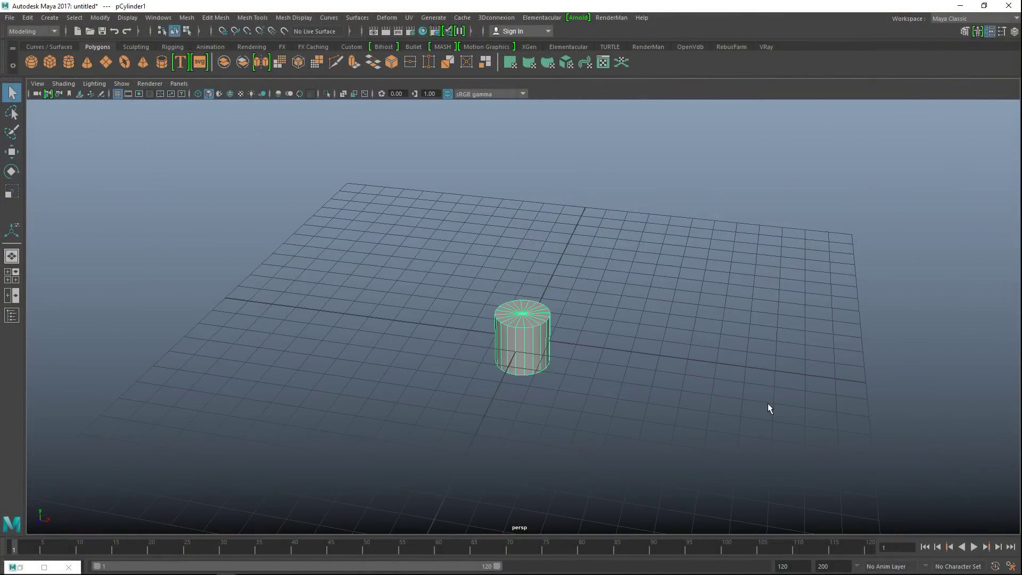
key(ctrl+a)
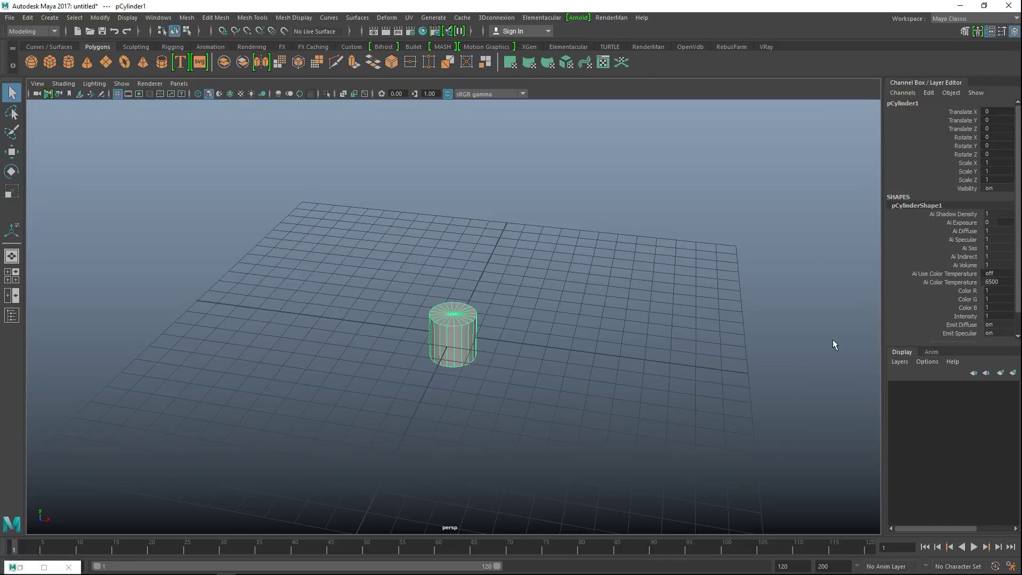
key(ctrl+a)
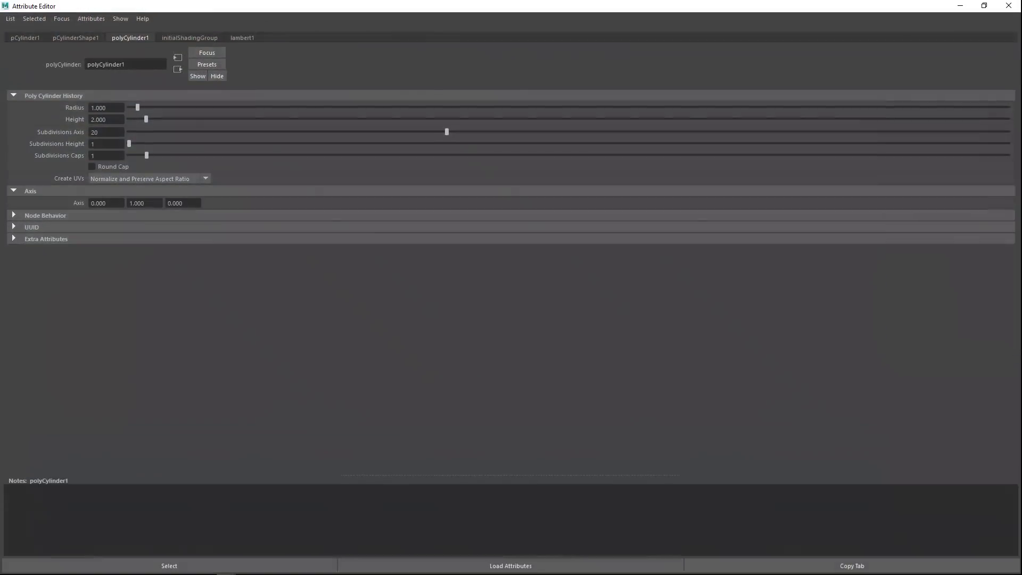
drag(207, 10, 870, 68)
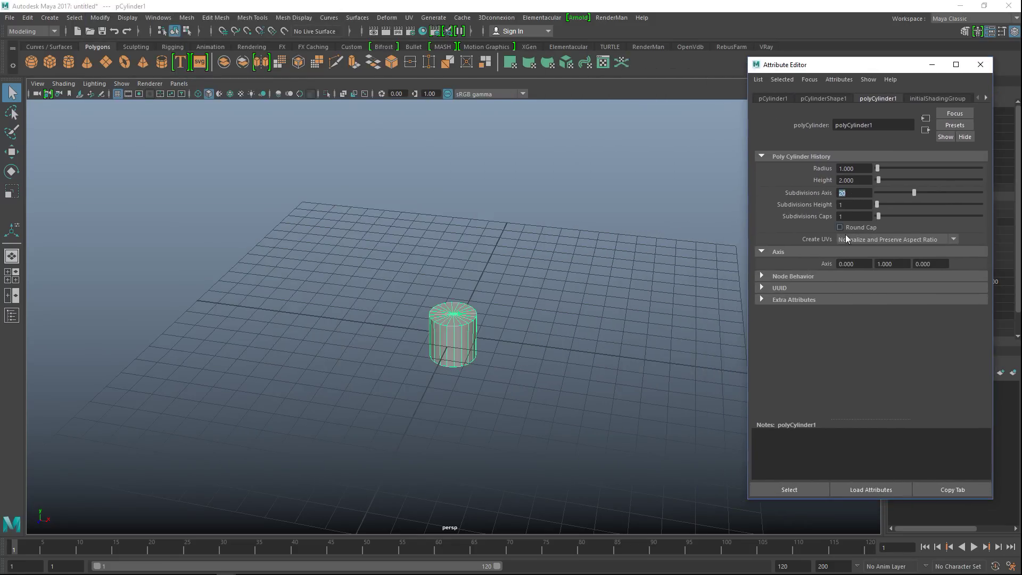
Set the cylinder's height to about 8.257 and its height subdivisions to 19
scroll(684, 308, up, 2)
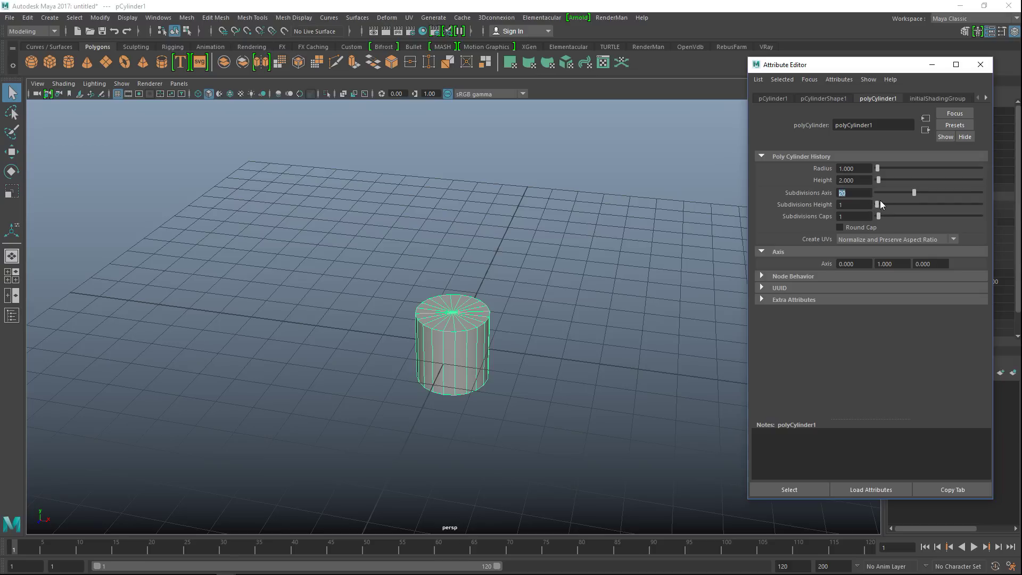
drag(883, 203, 894, 205)
drag(878, 181, 884, 180)
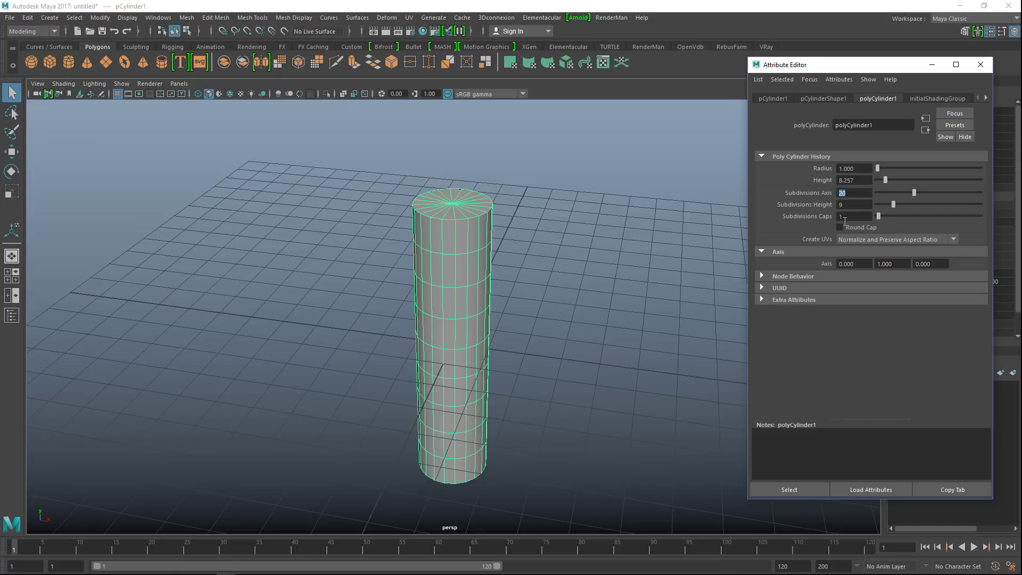
drag(893, 203, 914, 207)
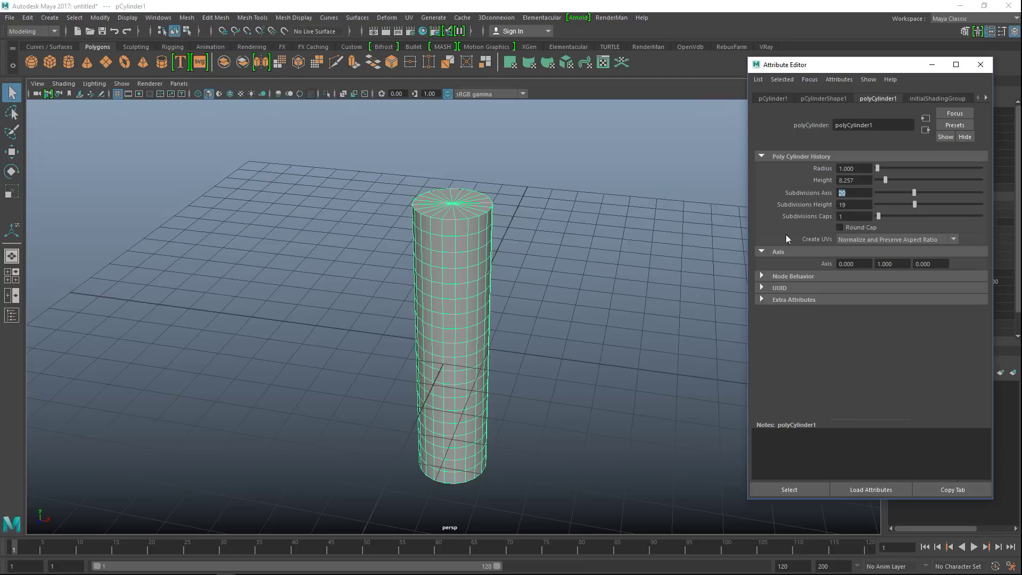
Set the cylinder's cap subdivisions to 0
double_click(845, 216)
text(0)
key(Return)
scroll(521, 353, up, 1)
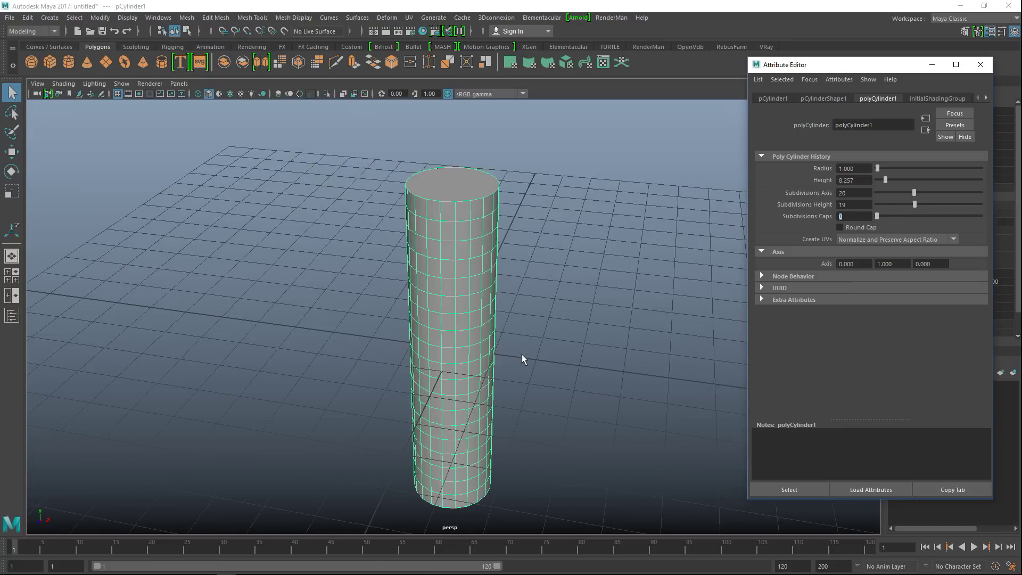
scroll(552, 377, up, 1)
alt+middle_drag(552, 377, 522, 330)
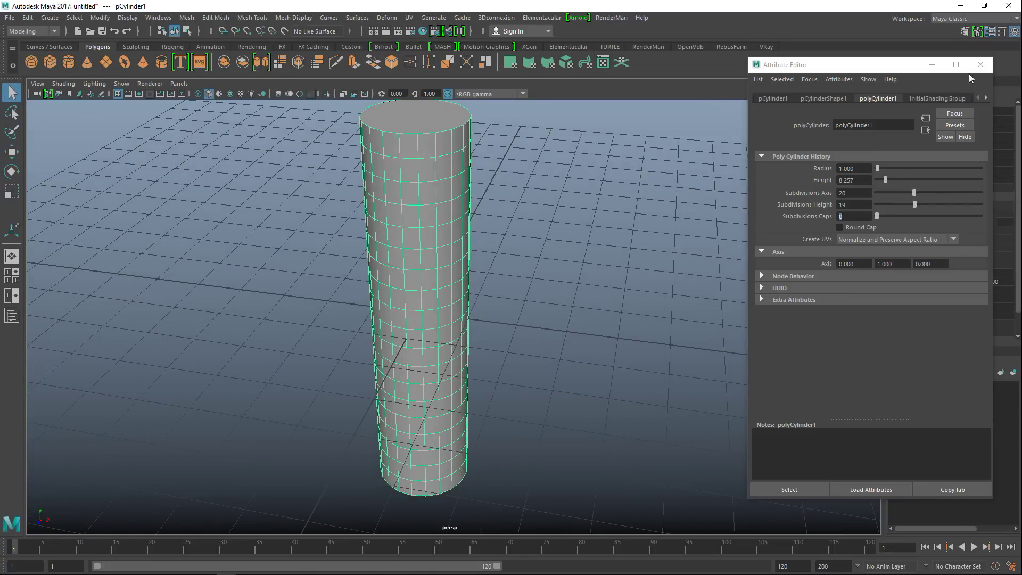
Close the Attribute Editor and hide the Channel Box to enlarge the viewport
click(980, 65)
key(ctrl+a)
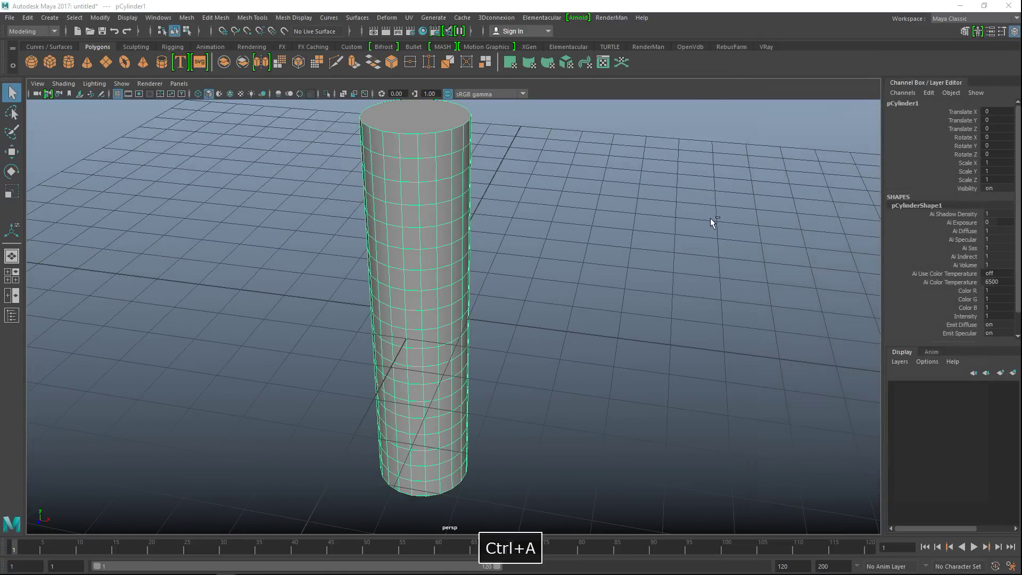
click(985, 83)
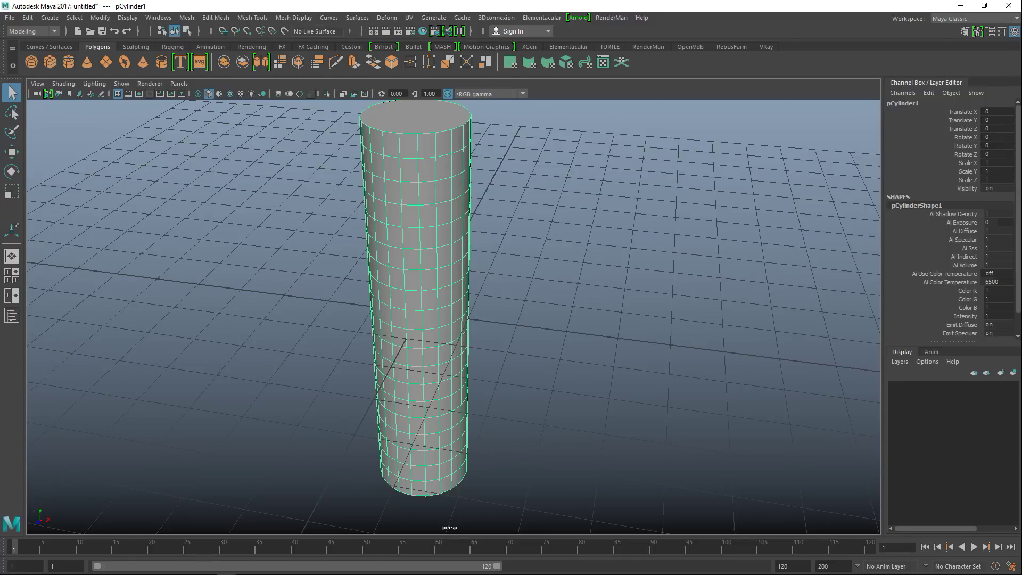
click(1013, 31)
scroll(678, 271, down, 3)
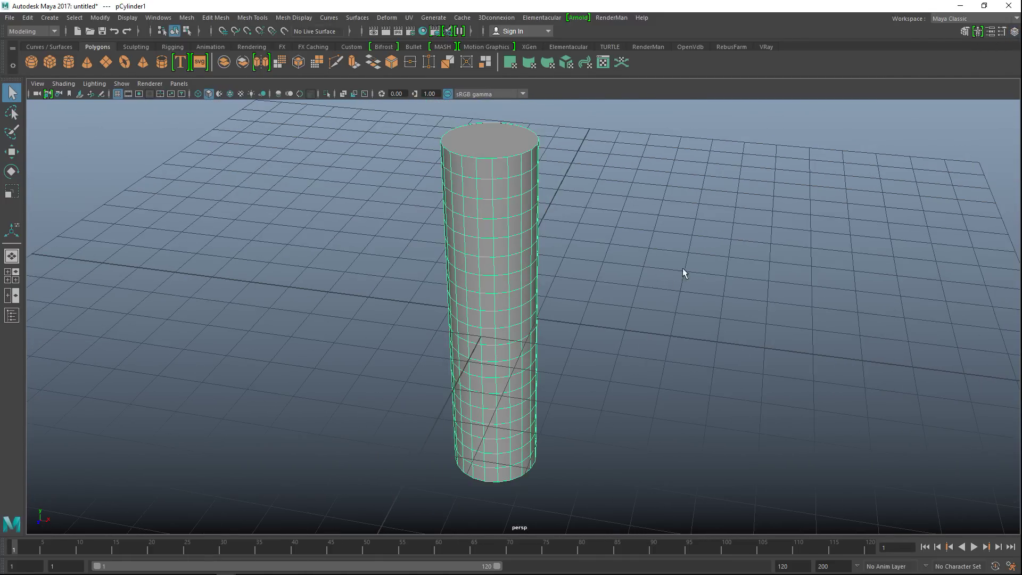
Select the cylinder's top and bottom cap faces and extrude them with an inward offset
alt+middle_drag(557, 183, 570, 243)
key(super)
click(500, 196)
right_drag(499, 196, 495, 224)
click(512, 195)
alt+drag(577, 257, 653, 394)
shift+click(504, 344)
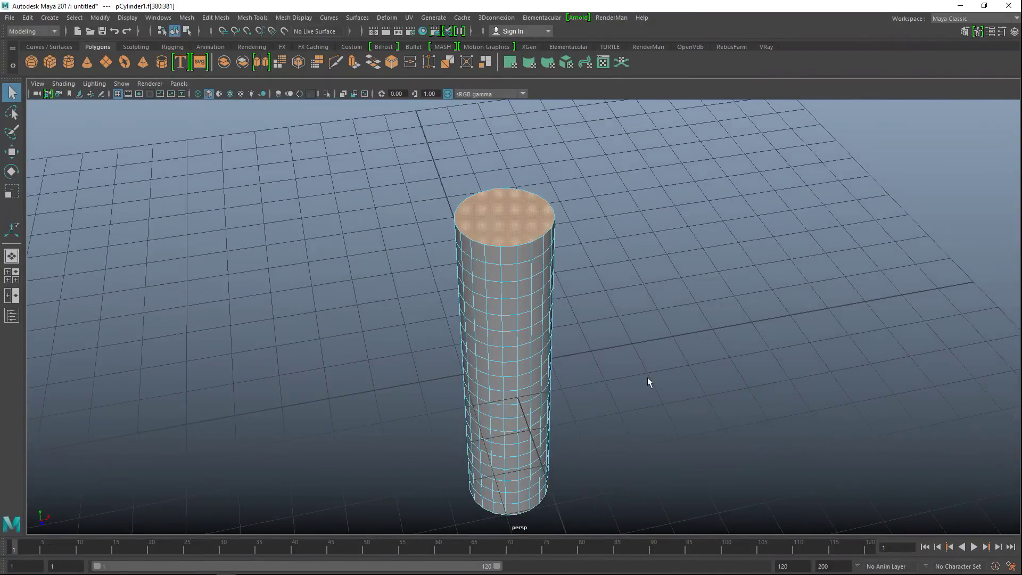
key(ctrl+e)
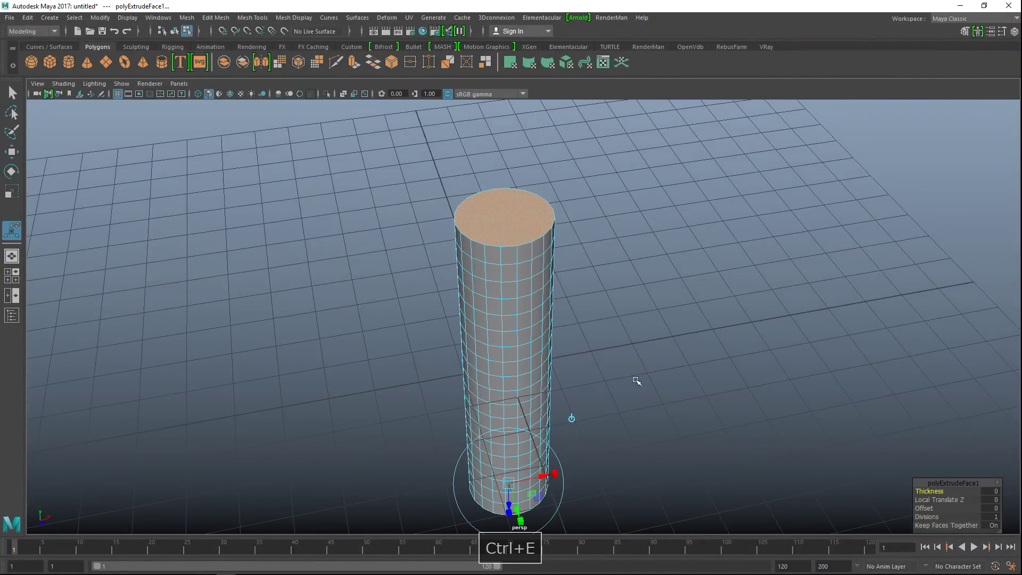
double_click(993, 509)
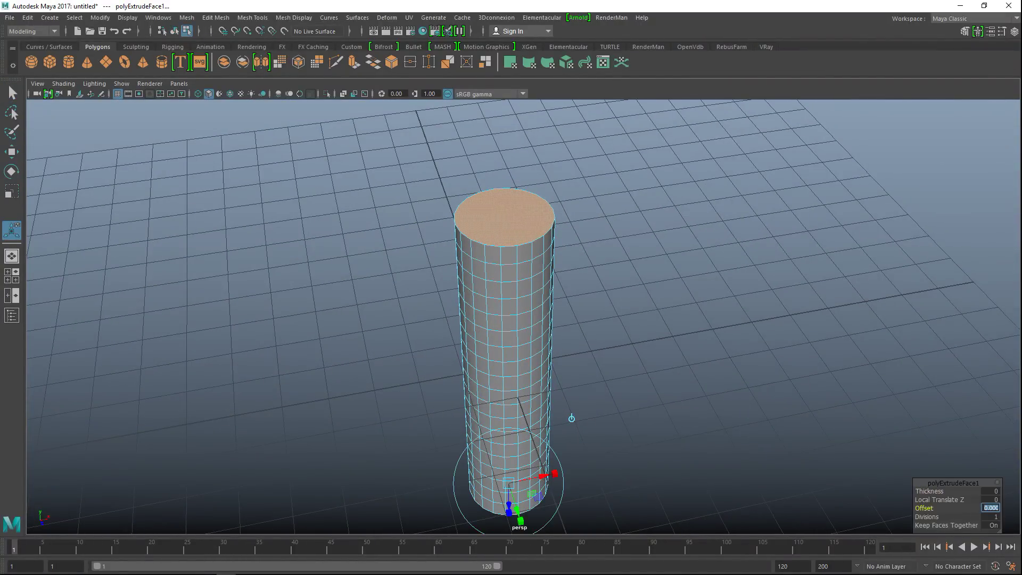
key(Return)
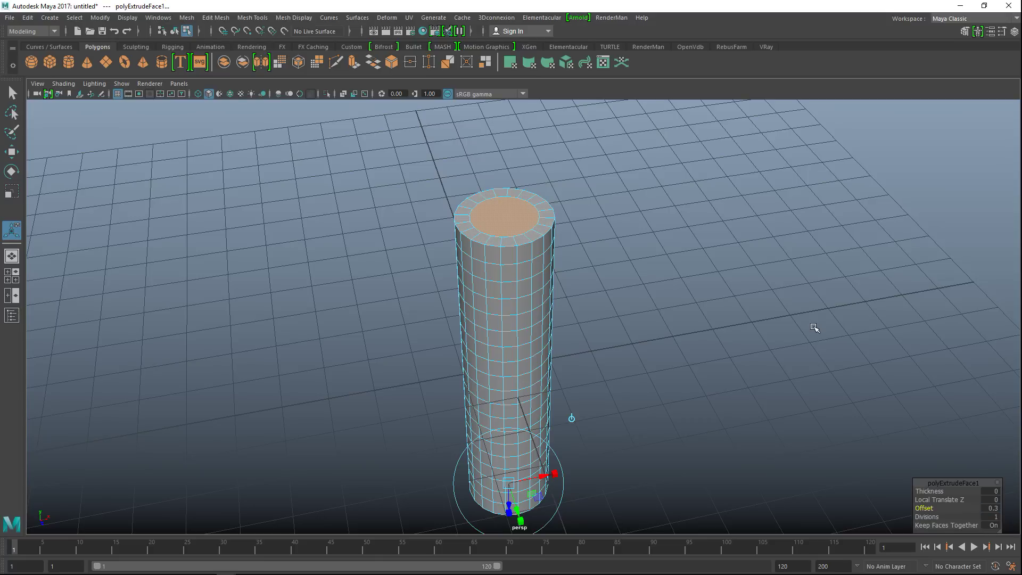
Extrude the inset cap faces again and scale them apart vertically to form a narrower stub at each end
key(ctrl+e)
key(r)
drag(508, 332, 509, 312)
scroll(665, 328, down, 2)
alt+middle_drag(692, 369, 693, 366)
alt+drag(693, 366, 649, 356)
click(702, 263)
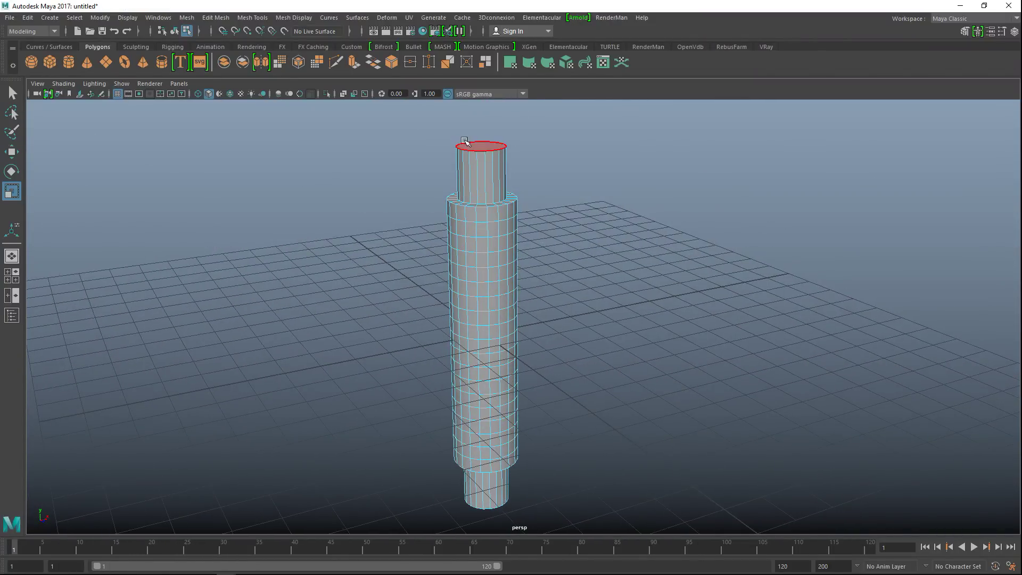
Select the outer rim edges of the upper and lower stubs in the front view, then return to perspective
click(12, 276)
key(space)
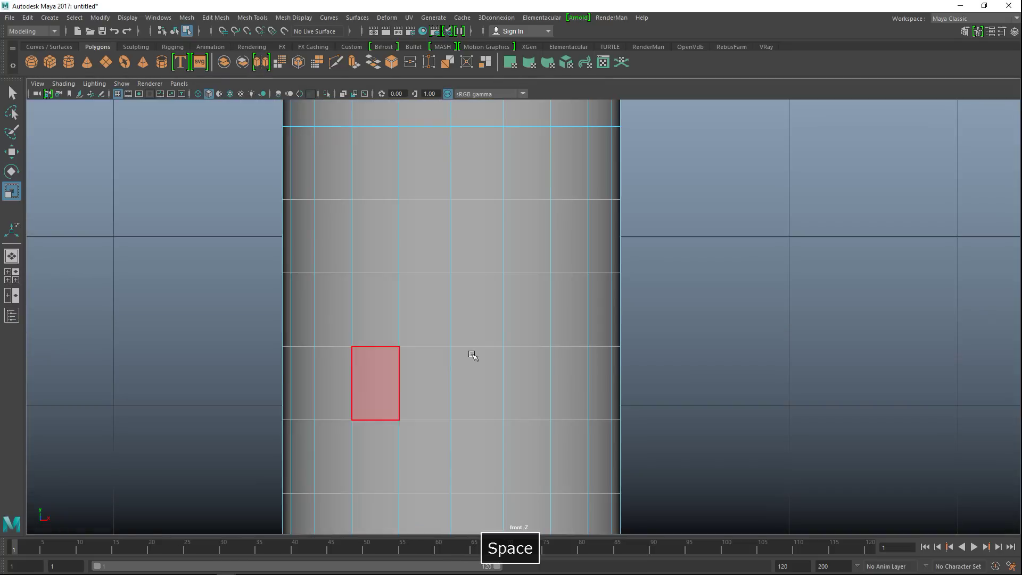
scroll(472, 353, down, 7)
alt+middle_drag(630, 276, 629, 388)
right_drag(537, 207, 535, 171)
drag(429, 202, 573, 223)
drag(415, 221, 644, 241)
alt+middle_drag(717, 365, 700, 116)
drag(388, 335, 559, 375)
drag(394, 322, 594, 337)
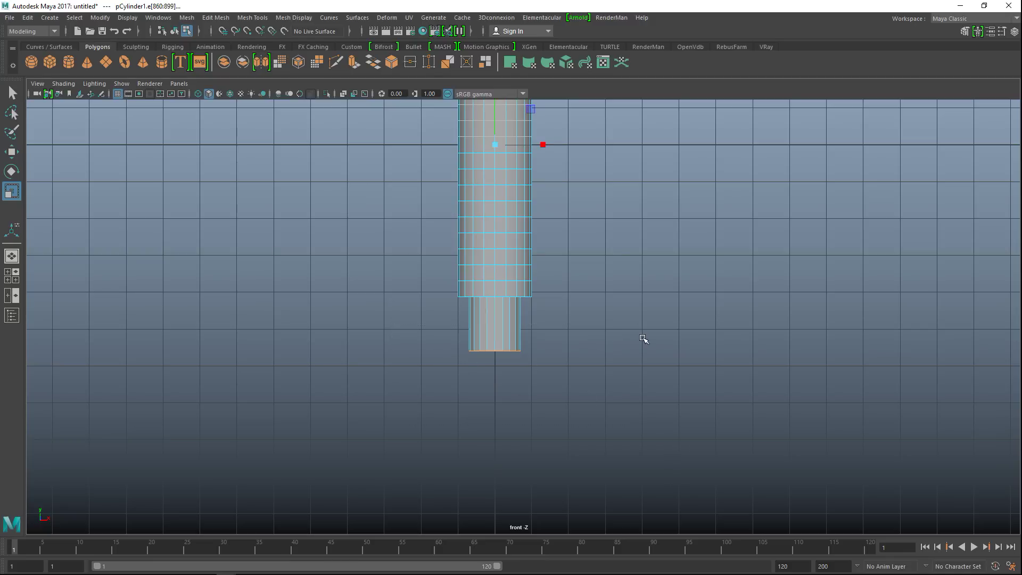
click(20, 273)
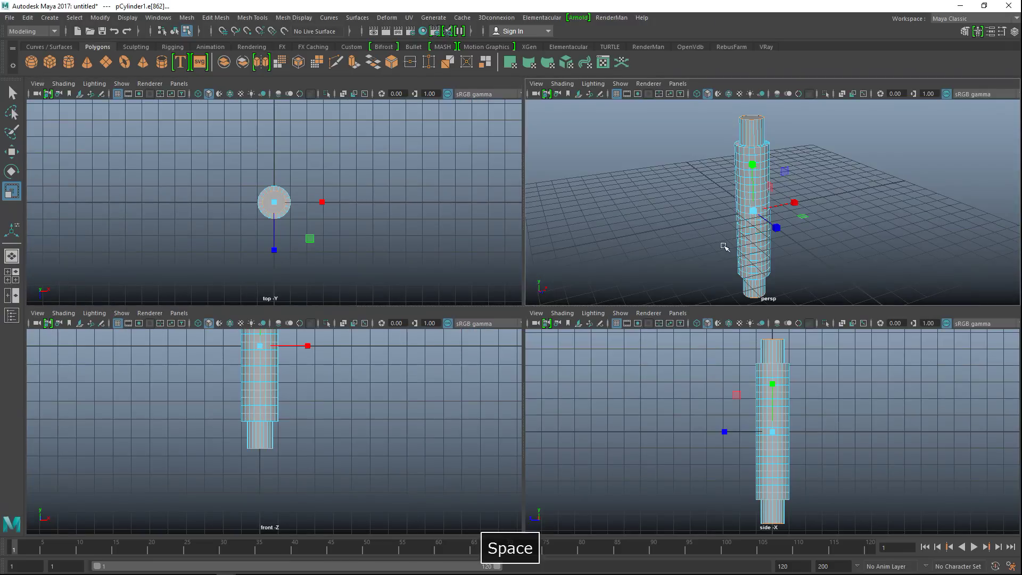
key(space)
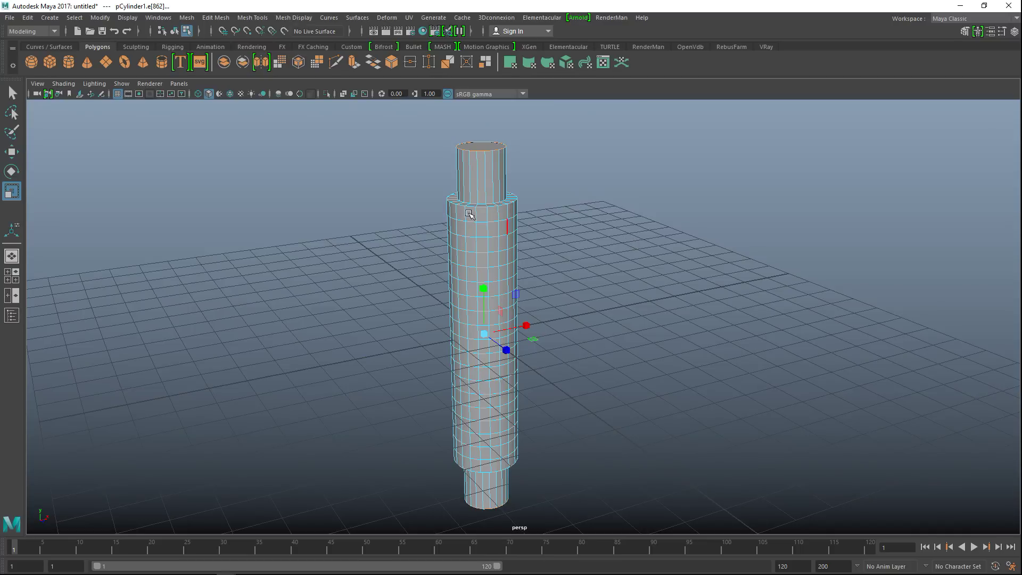
Add the outer edge loops at the top and bottom shoulders of the main body to the selection
right_click(469, 212)
double_click(471, 206)
alt+drag(593, 319, 627, 326)
alt+drag(613, 367, 515, 335)
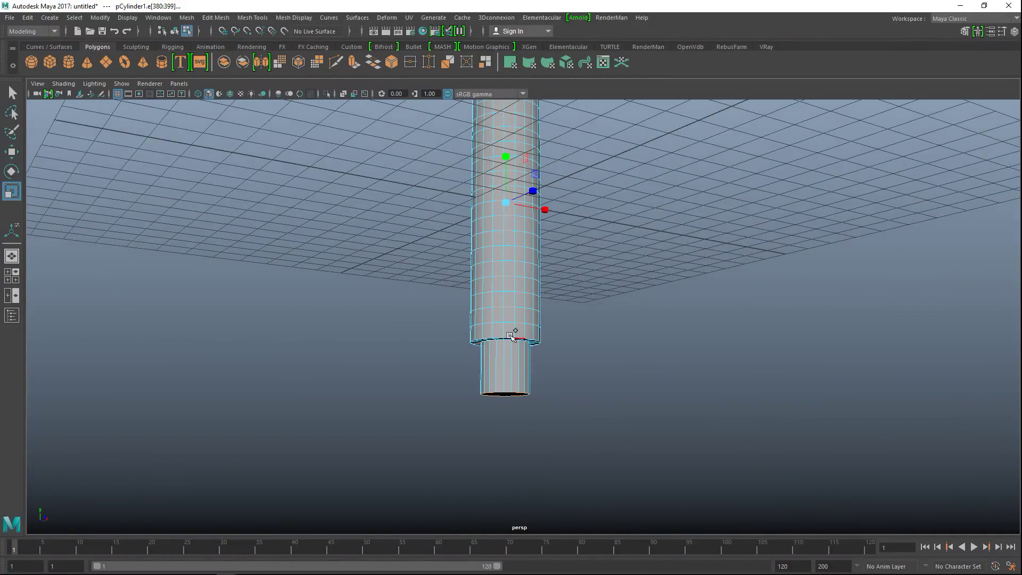
double_click(503, 338)
alt+drag(627, 340, 655, 335)
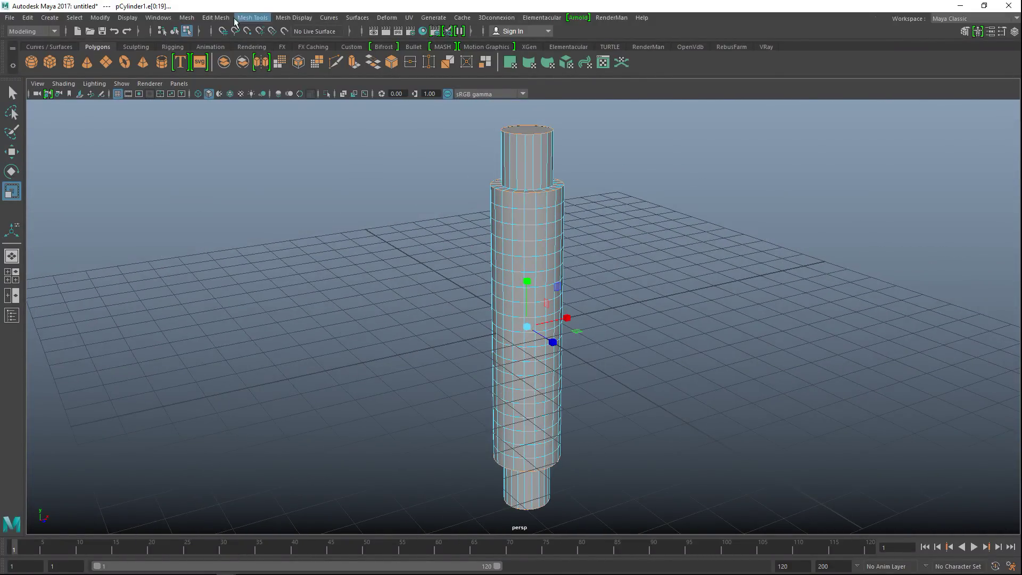
Bevel the selected rim and shoulder edges with a fraction of 0.1 and 3 segments
click(212, 17)
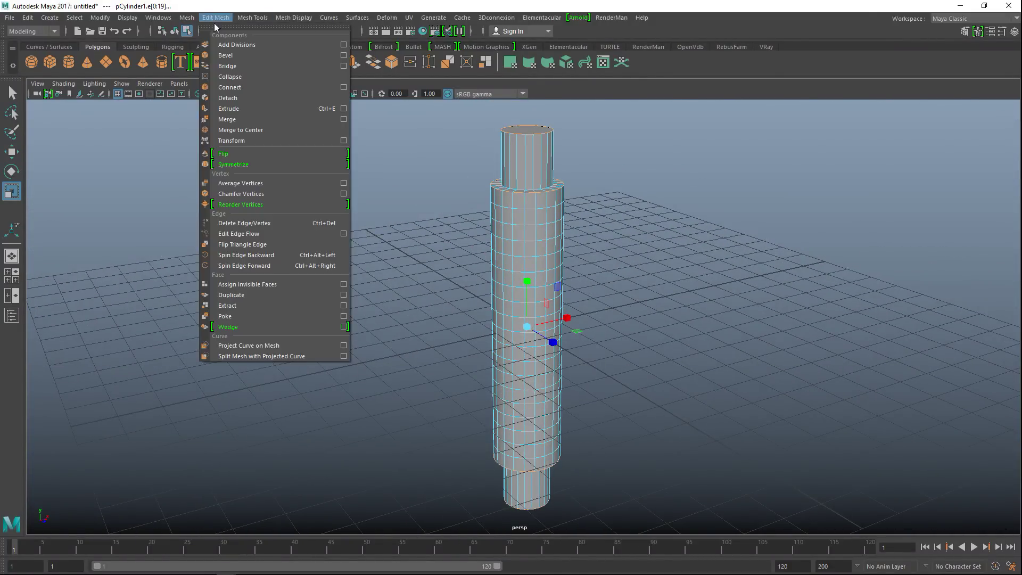
click(245, 56)
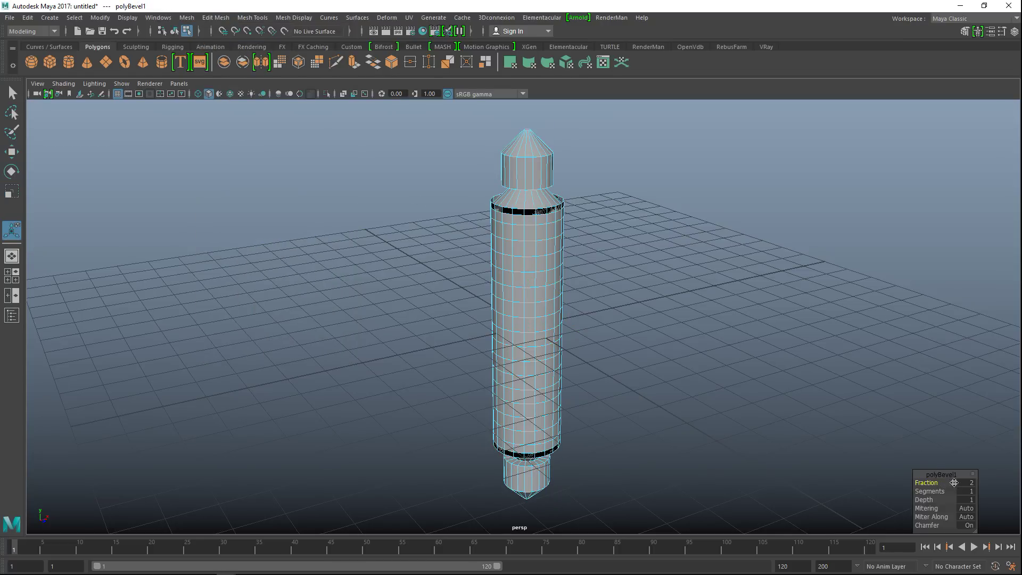
click(962, 484)
key(Return)
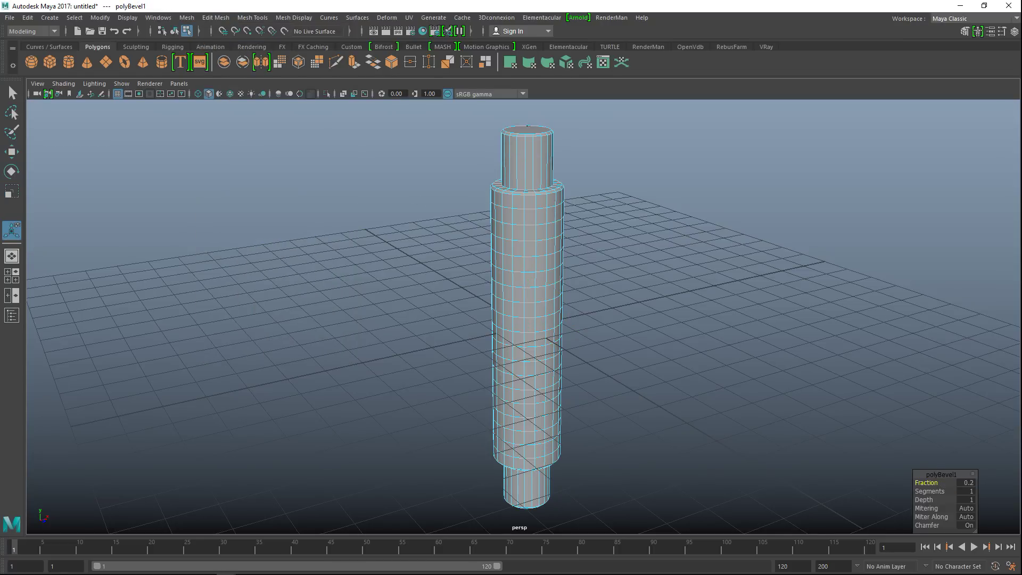
click(965, 484)
key(Return)
click(966, 490)
text(3)
key(Return)
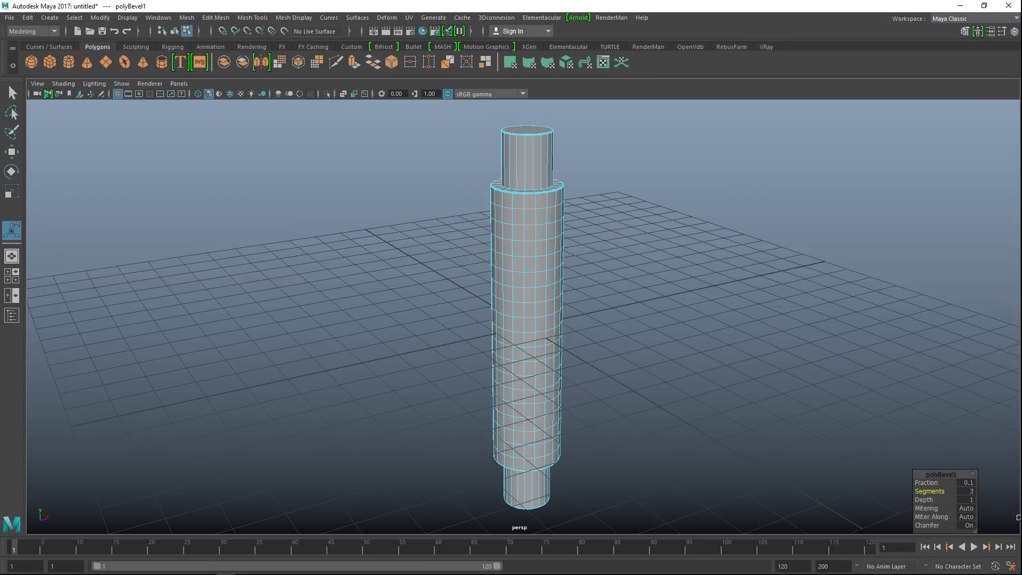
click(745, 380)
Examine the bevelled edges at the upper shoulder and the overall shape of the handle
scroll(687, 355, up, 4)
alt+middle_drag(702, 191, 688, 395)
scroll(684, 372, up, 3)
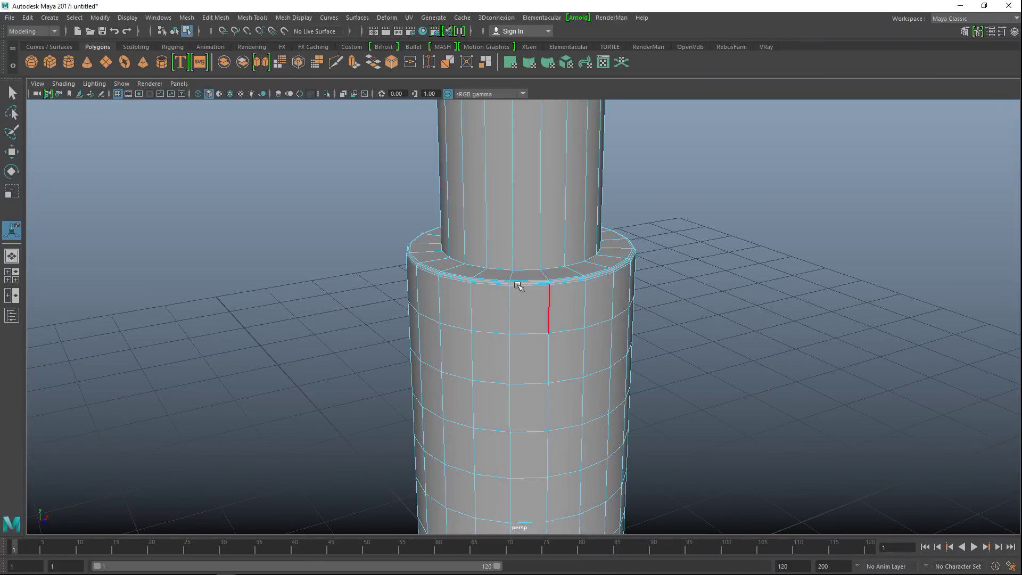
scroll(673, 308, down, 5)
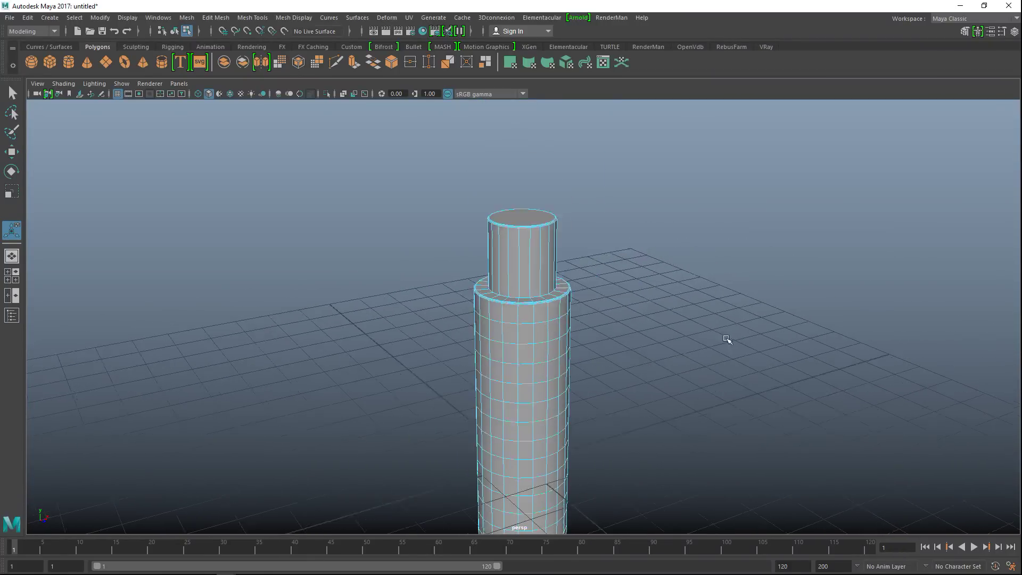
scroll(720, 342, down, 2)
alt+middle_drag(720, 298, 706, 214)
alt+drag(650, 280, 587, 273)
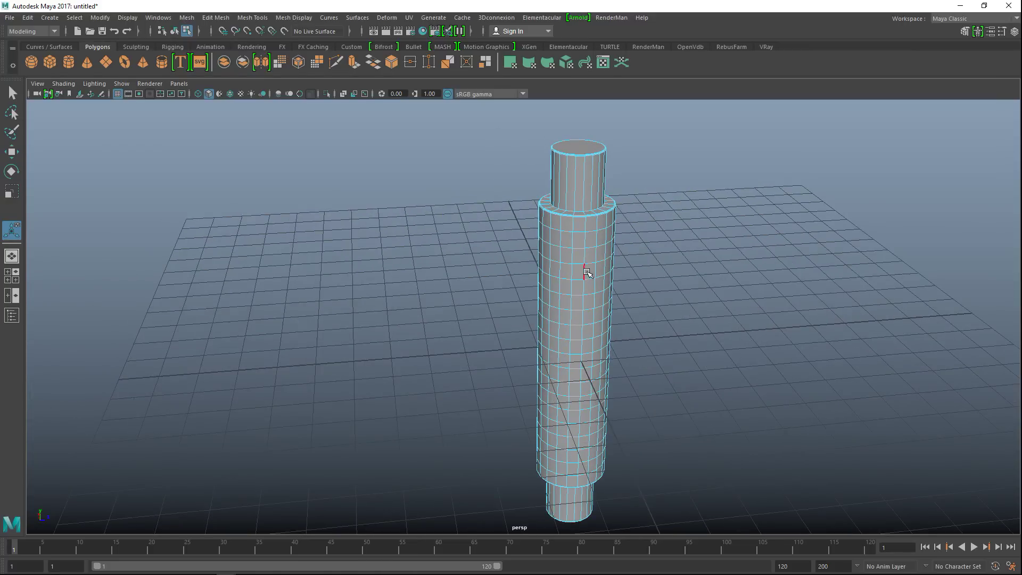
scroll(632, 269, up, 3)
alt+middle_drag(729, 286, 720, 334)
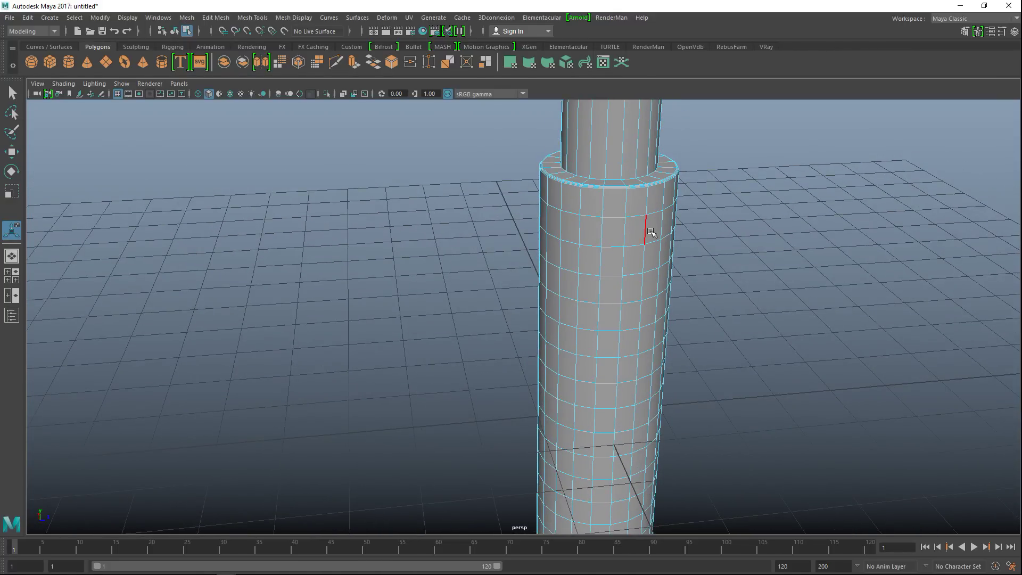
In the front view, select all vertices of the main body between its upper and lower shoulders
click(12, 275)
key(space)
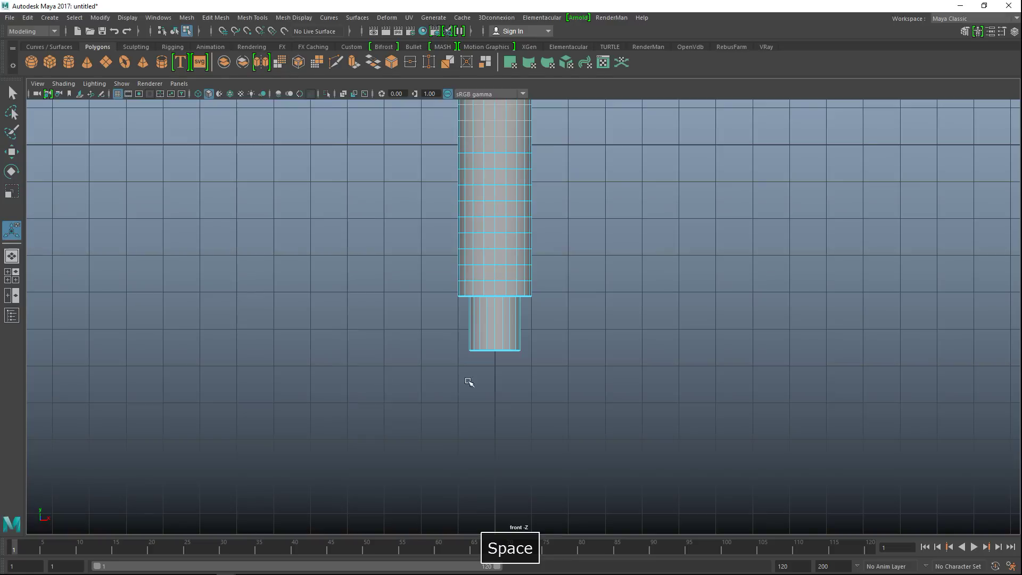
alt+middle_drag(476, 146, 497, 263)
right_click(497, 214)
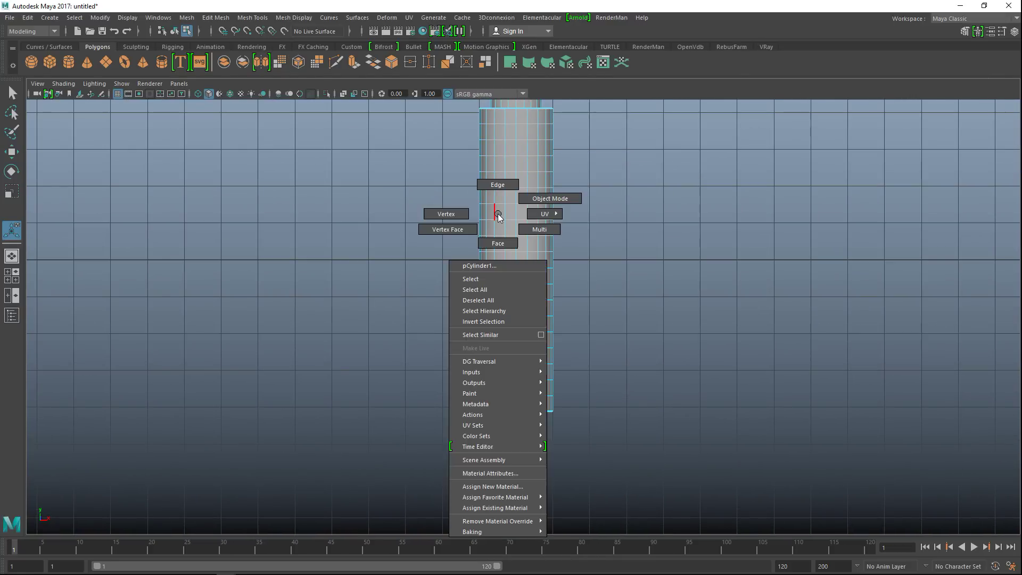
click(444, 213)
drag(432, 113, 650, 401)
alt+middle_drag(696, 319, 689, 378)
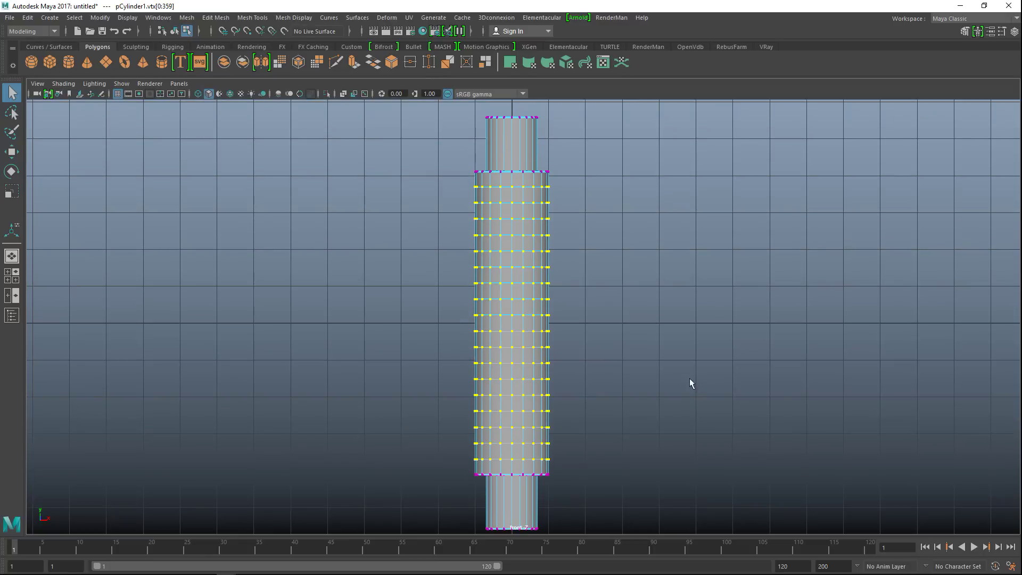
Chamfer the selected vertices with a width of 0.5 to form a diamond pattern on the main body
click(255, 19)
click(282, 17)
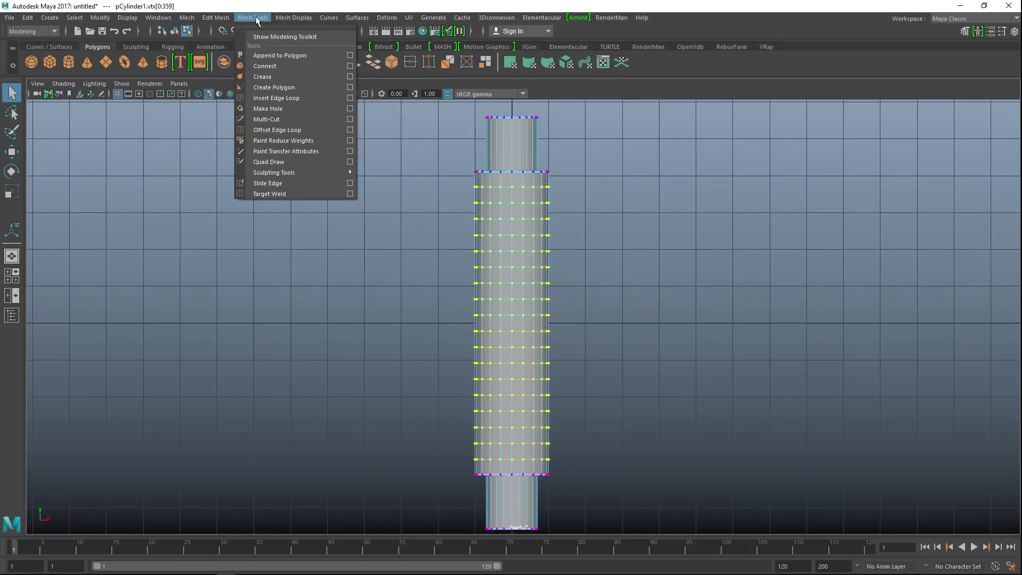
click(215, 18)
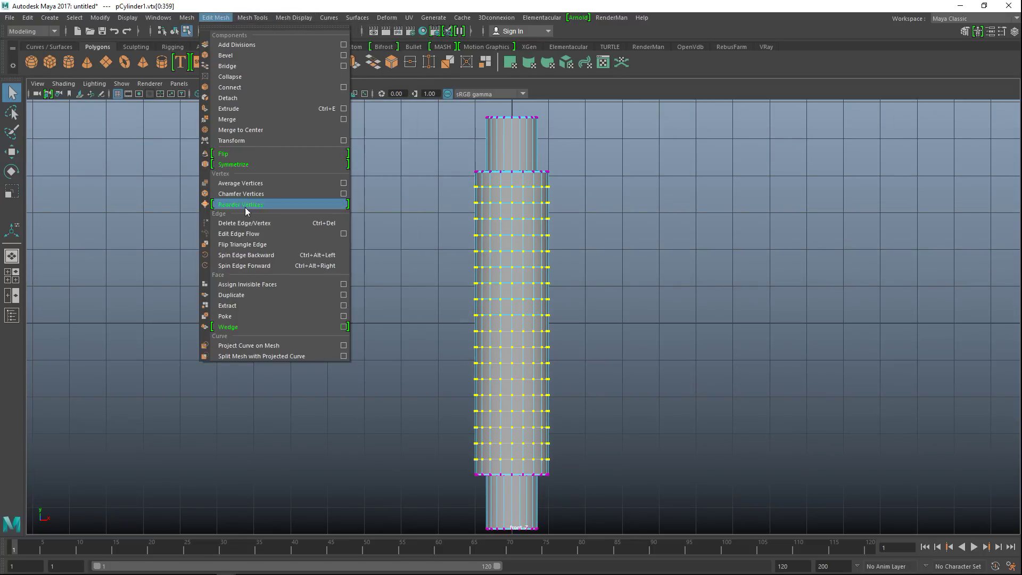
click(270, 194)
scroll(577, 346, up, 6)
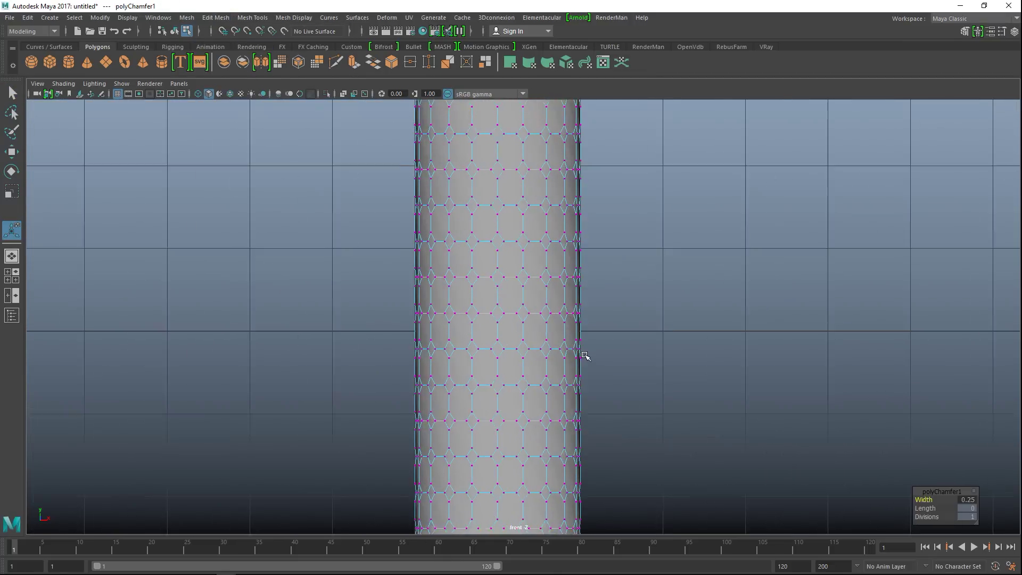
click(964, 501)
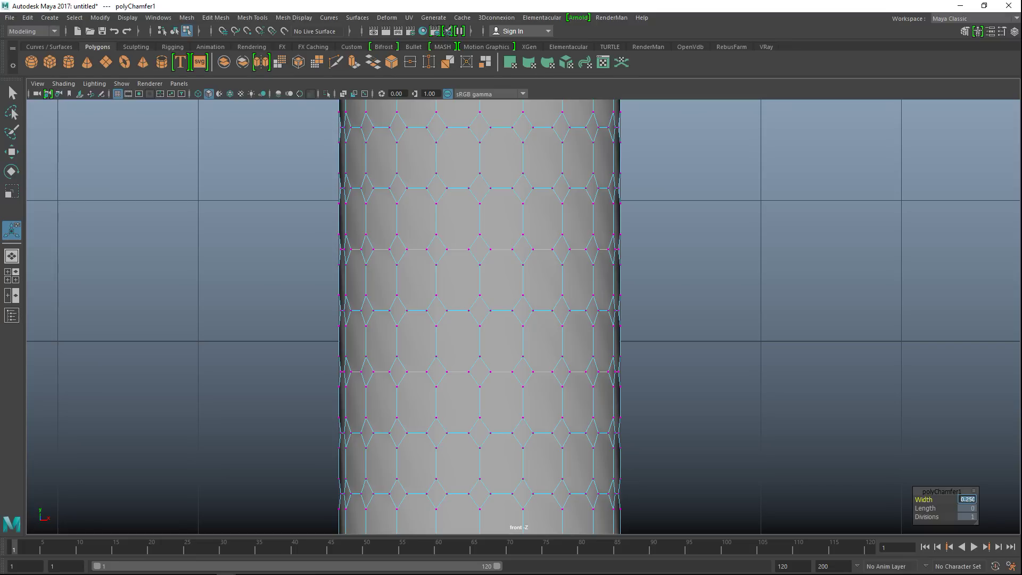
key(Return)
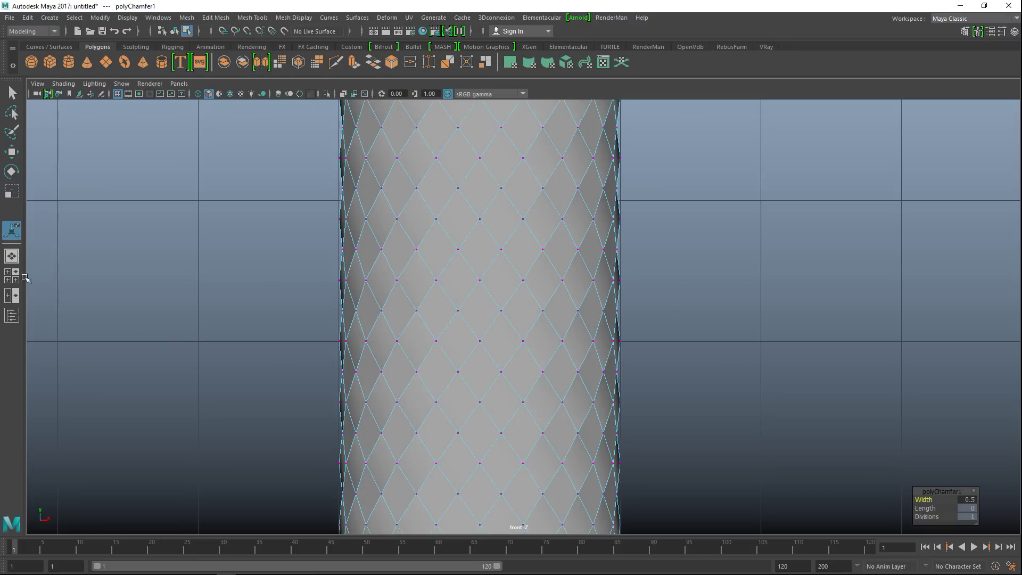
In the perspective view, select alternating diagonal strips of diamond faces all the way around the main body
key(space)
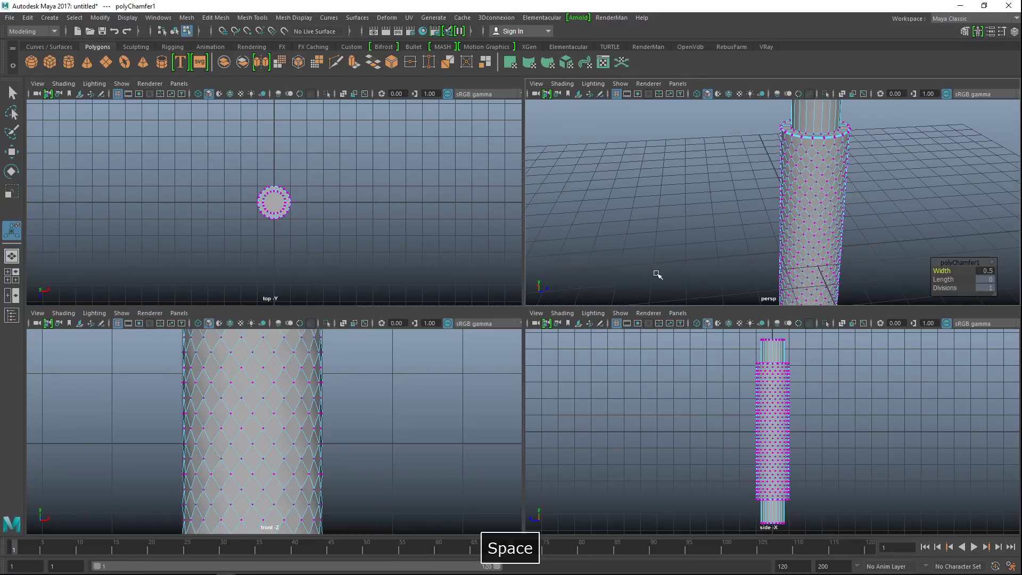
key(space)
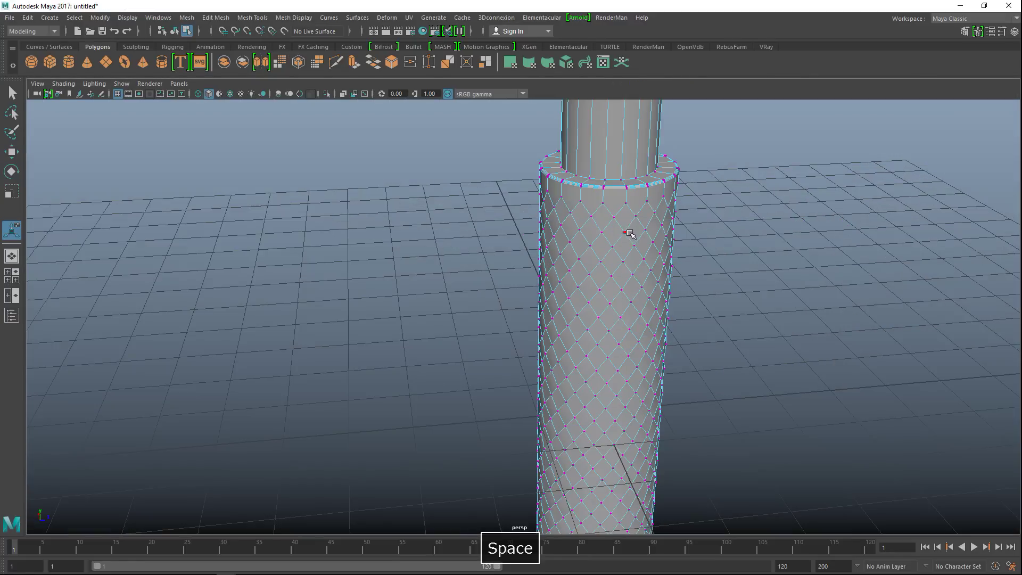
alt+drag(713, 318, 751, 308)
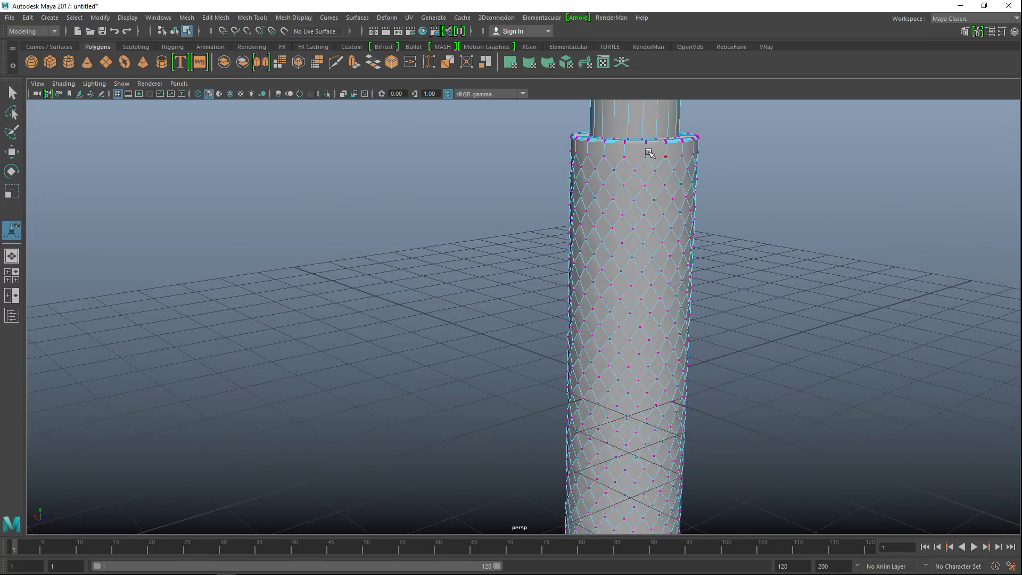
right_drag(658, 158, 655, 175)
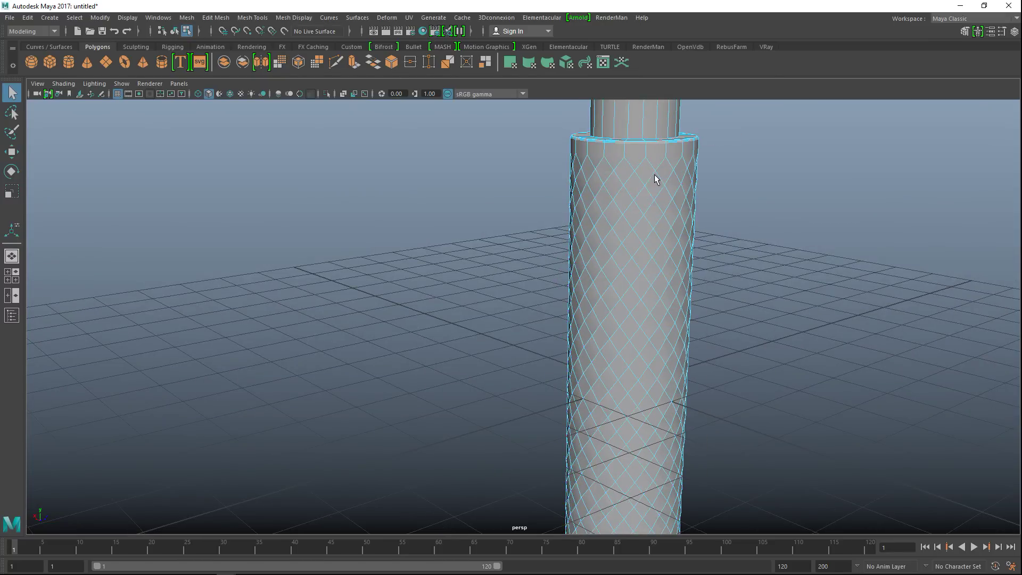
click(658, 160)
drag(659, 160, 602, 227)
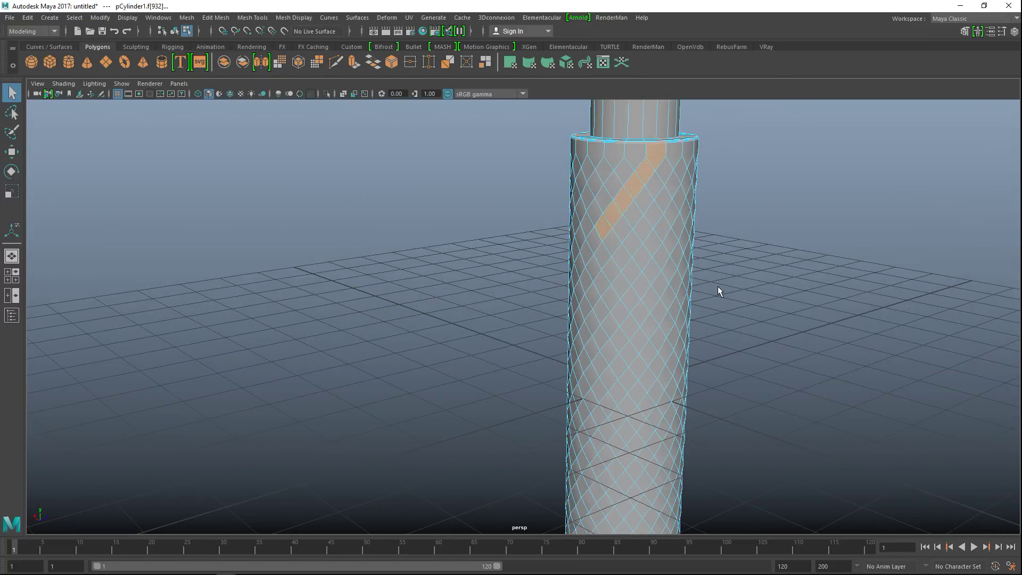
alt+drag(717, 290, 759, 296)
shift+drag(647, 146, 604, 202)
alt+drag(687, 266, 772, 279)
shift+drag(594, 141, 564, 197)
alt+drag(798, 291, 607, 250)
alt+drag(709, 288, 755, 389)
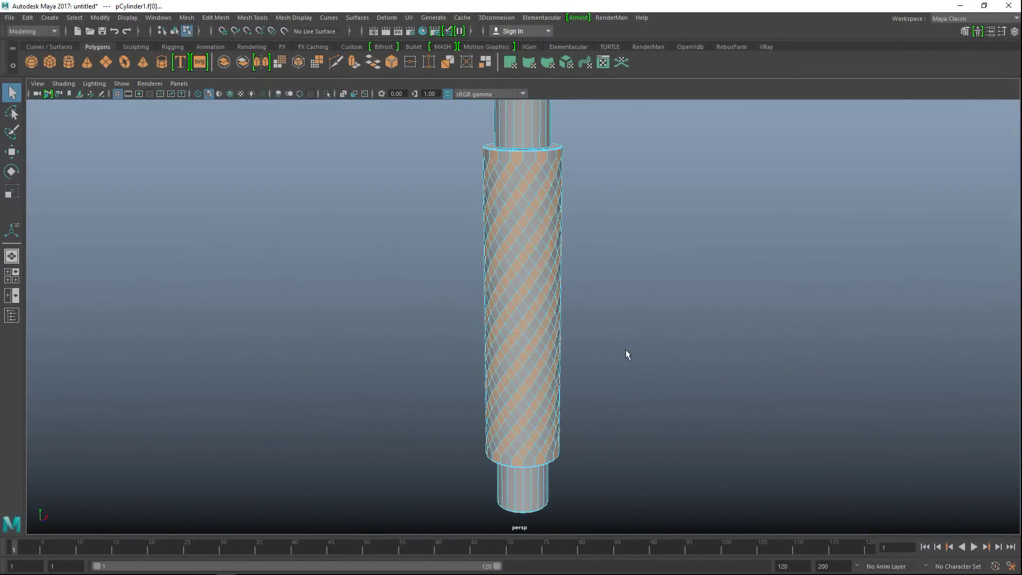
alt+drag(626, 354, 757, 378)
alt+middle_drag(757, 379, 766, 357)
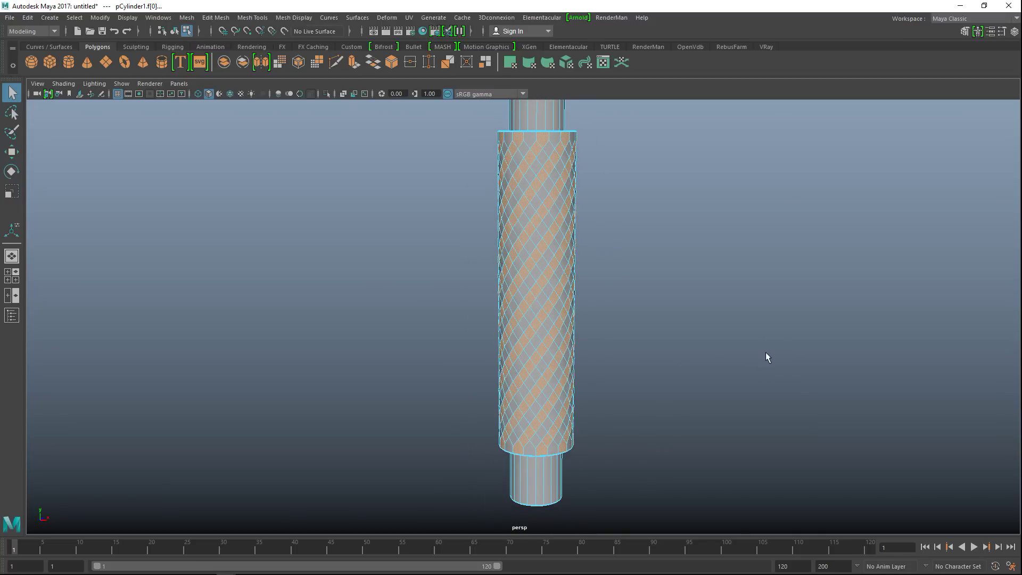
Extrude the selected diagonal face strips with a thickness of 0.25
key(ctrl+e)
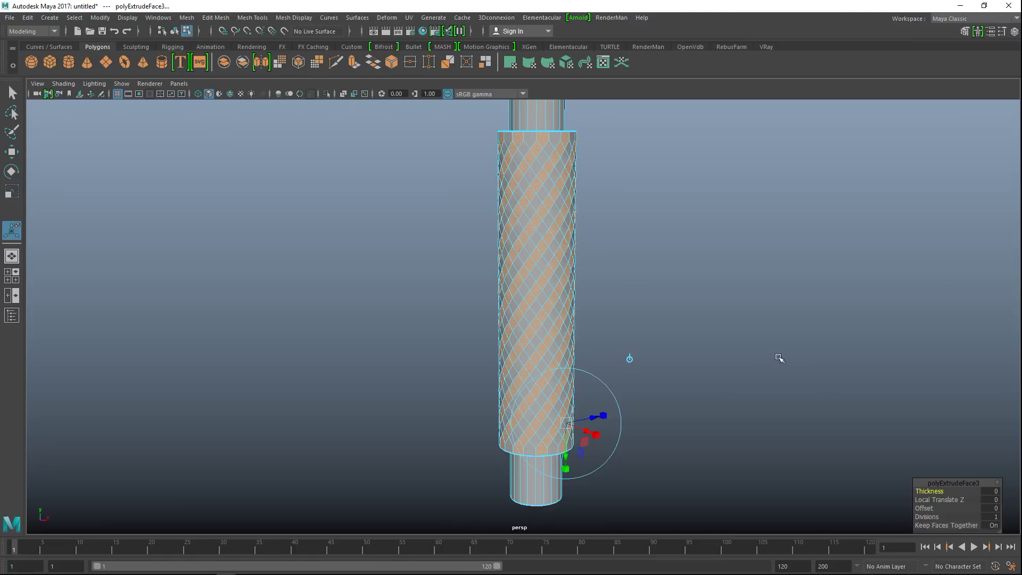
drag(923, 490, 927, 492)
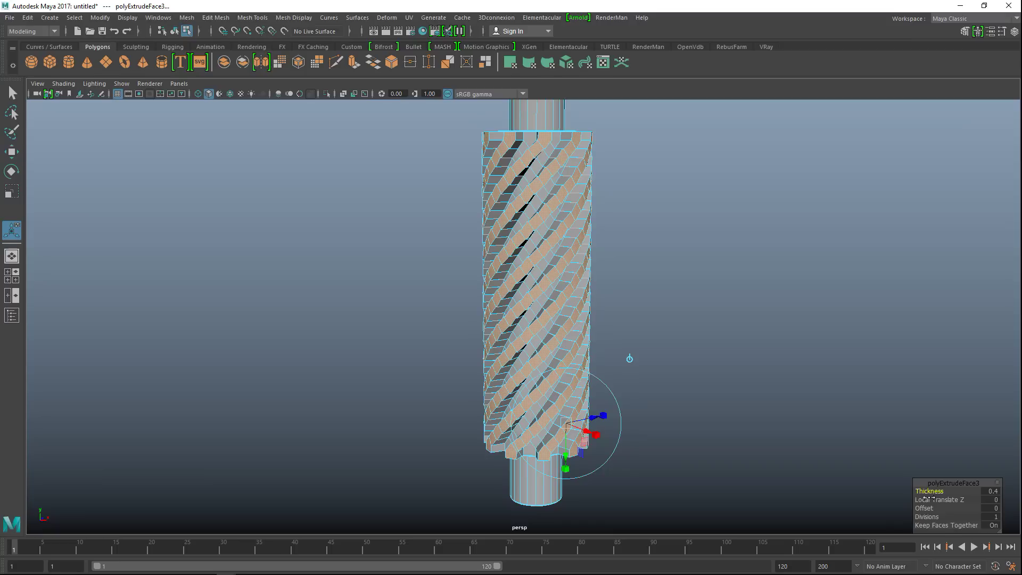
alt+drag(756, 393, 750, 310)
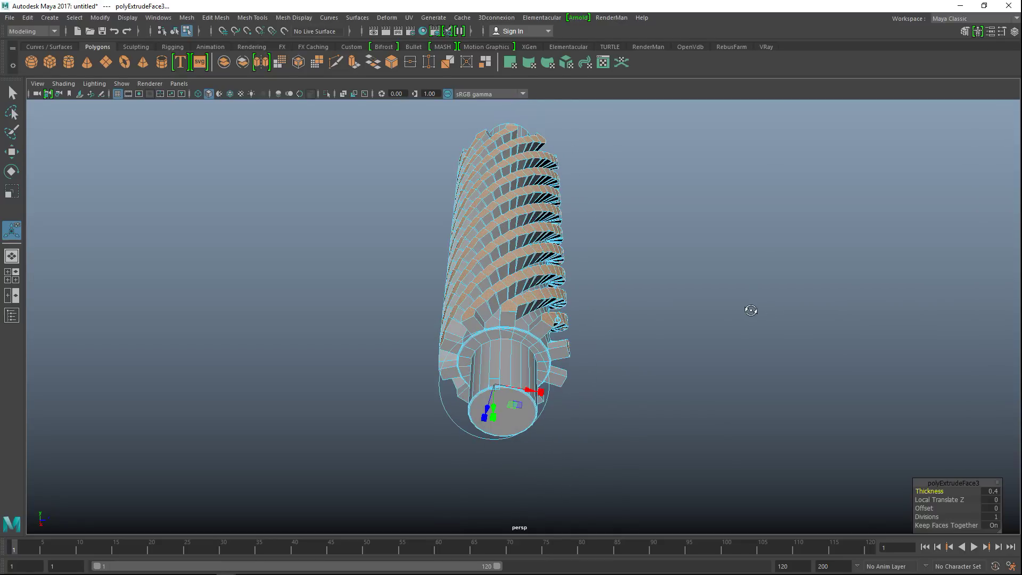
click(991, 490)
key(Return)
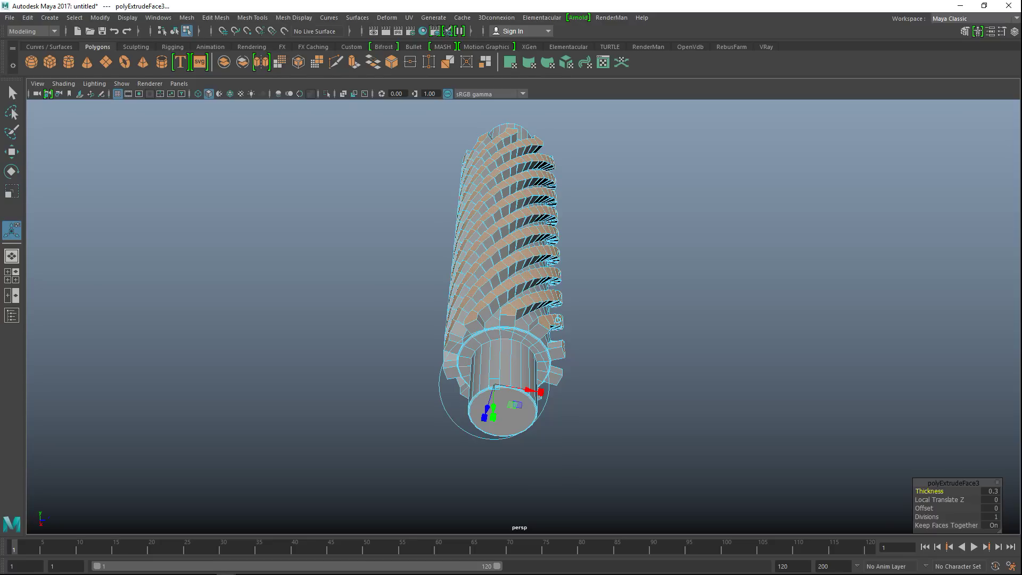
click(988, 495)
text(0.2)
key(Return)
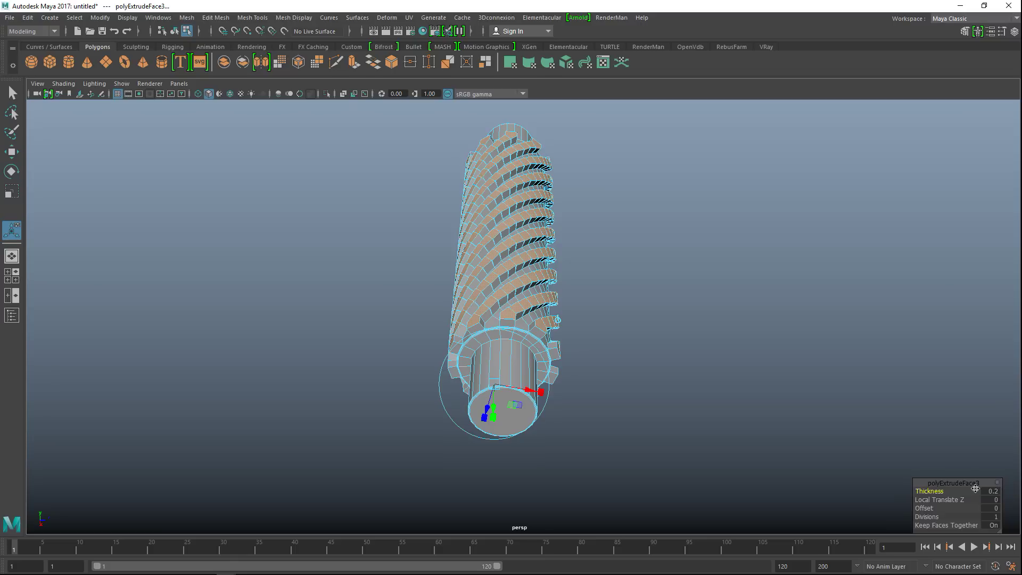
click(988, 493)
text(0.25)
key(Return)
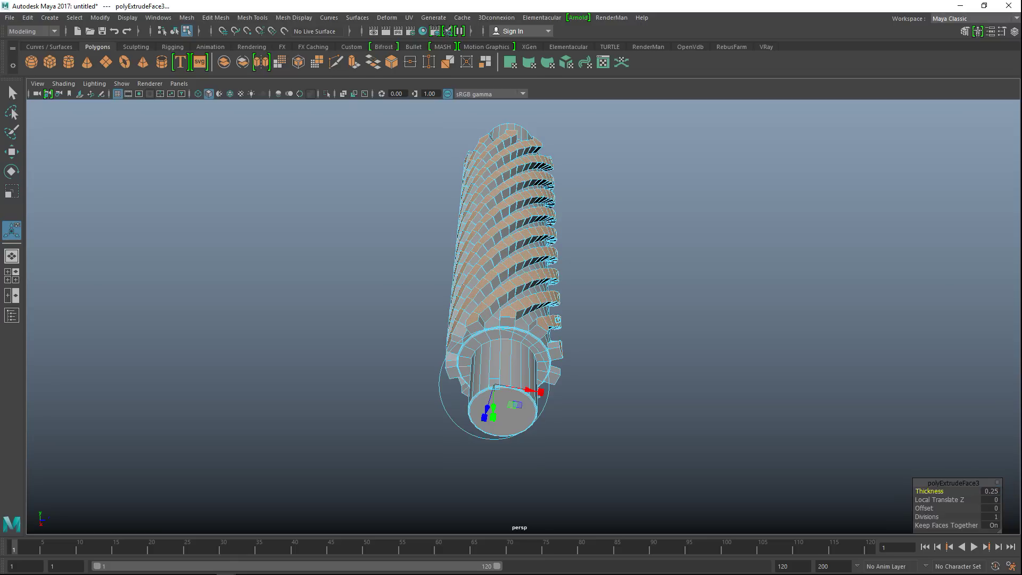
Set the extrusion's offset to 0.06 and clear the face selection
drag(923, 508, 924, 508)
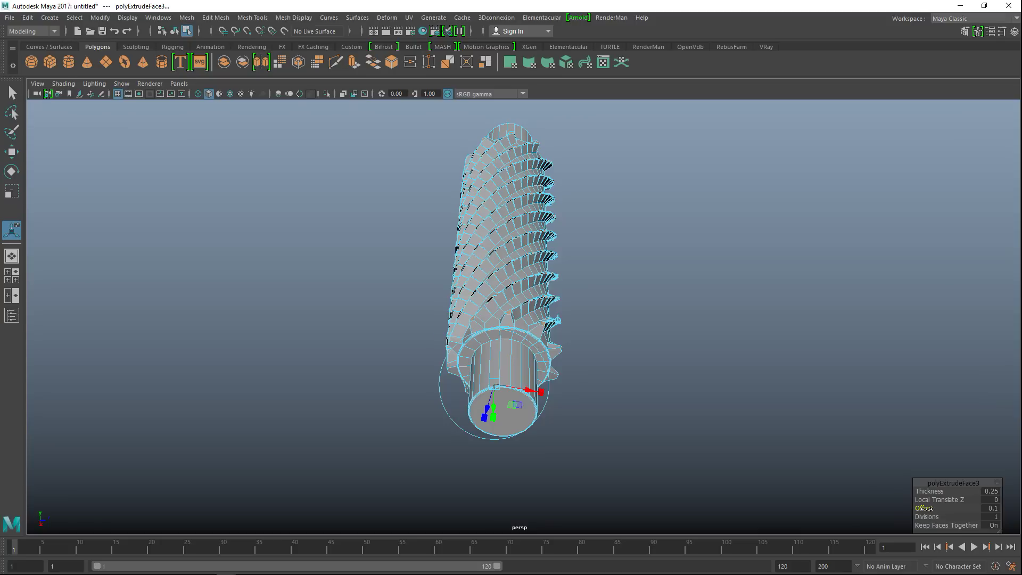
text(0.06)
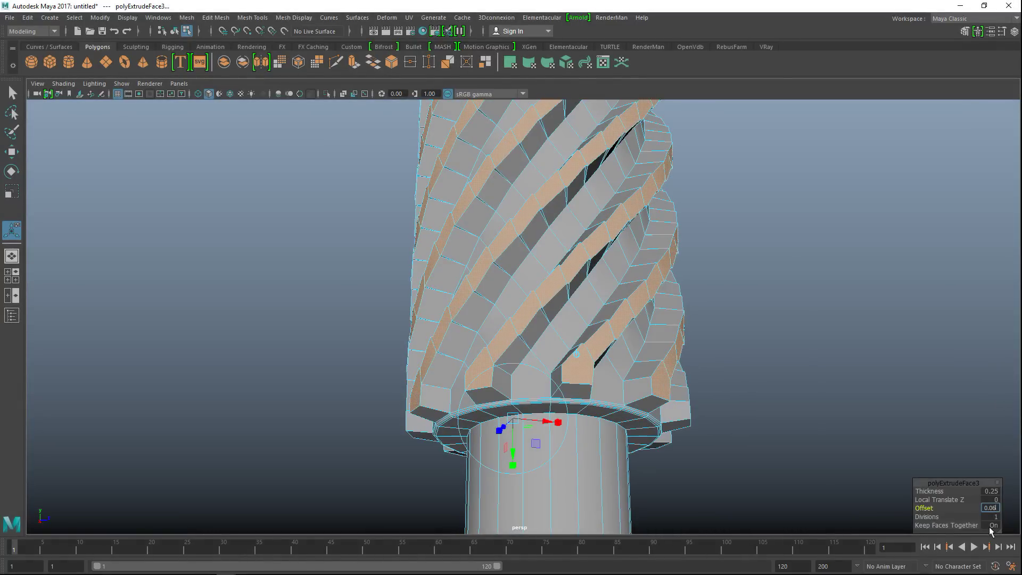
key(Return)
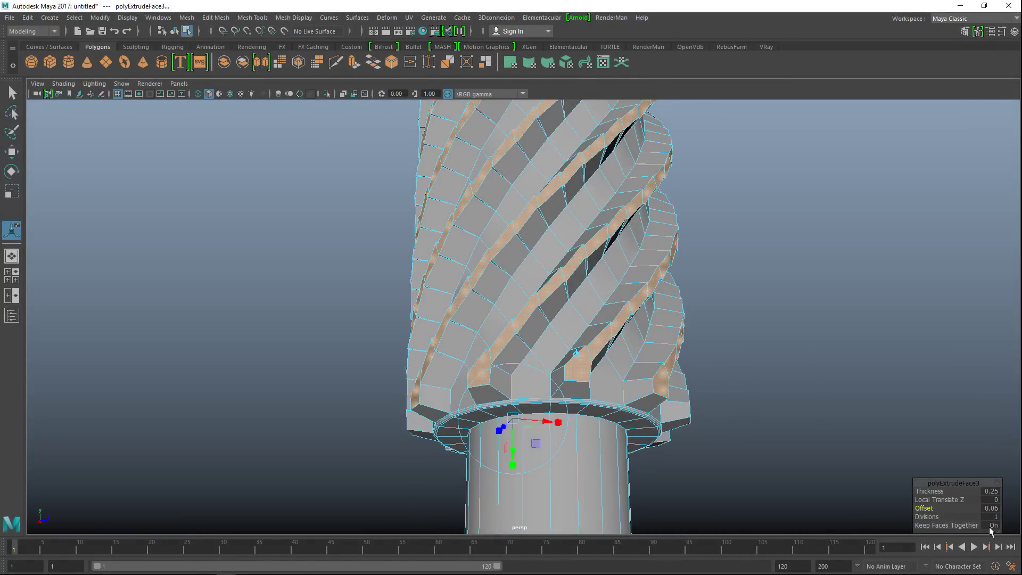
click(845, 332)
scroll(846, 340, down, 5)
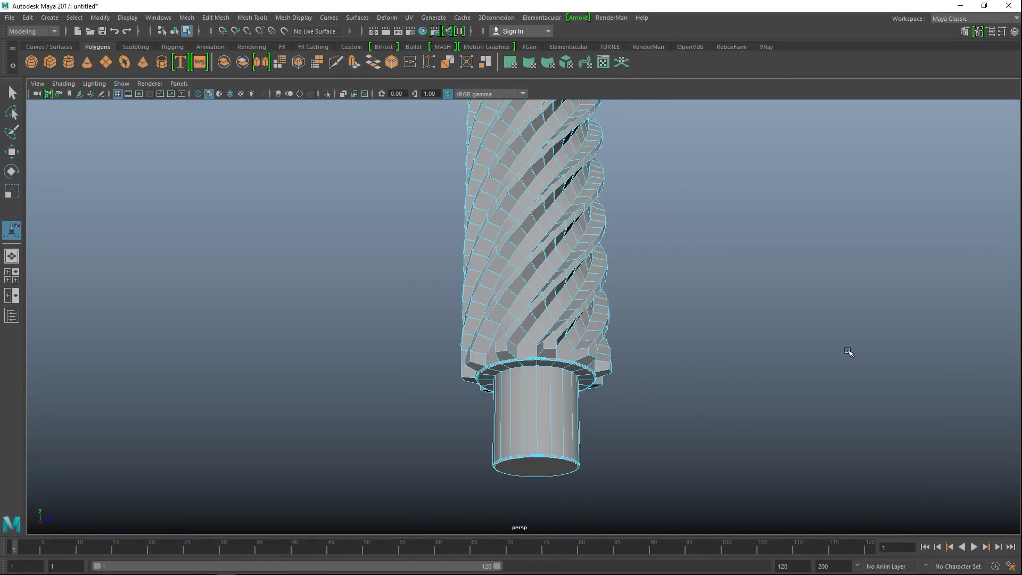
Preview the handle with smoothing, examine the spiral ridges and stubs, and restore the unsmoothed display
alt+drag(757, 294, 693, 408)
scroll(688, 388, up, 5)
alt+drag(757, 348, 734, 344)
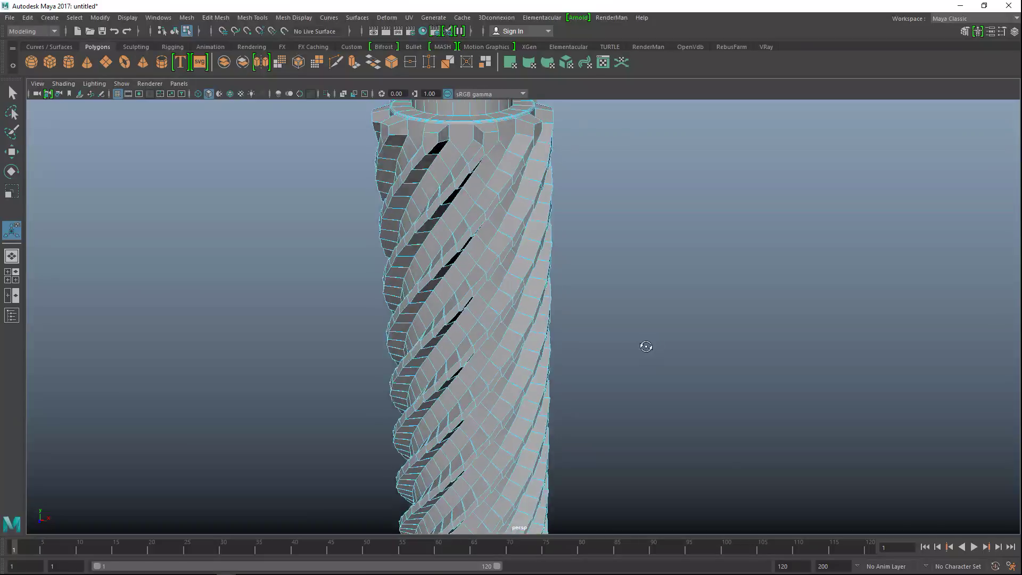
alt+middle_drag(732, 344, 827, 418)
right_drag(592, 221, 631, 233)
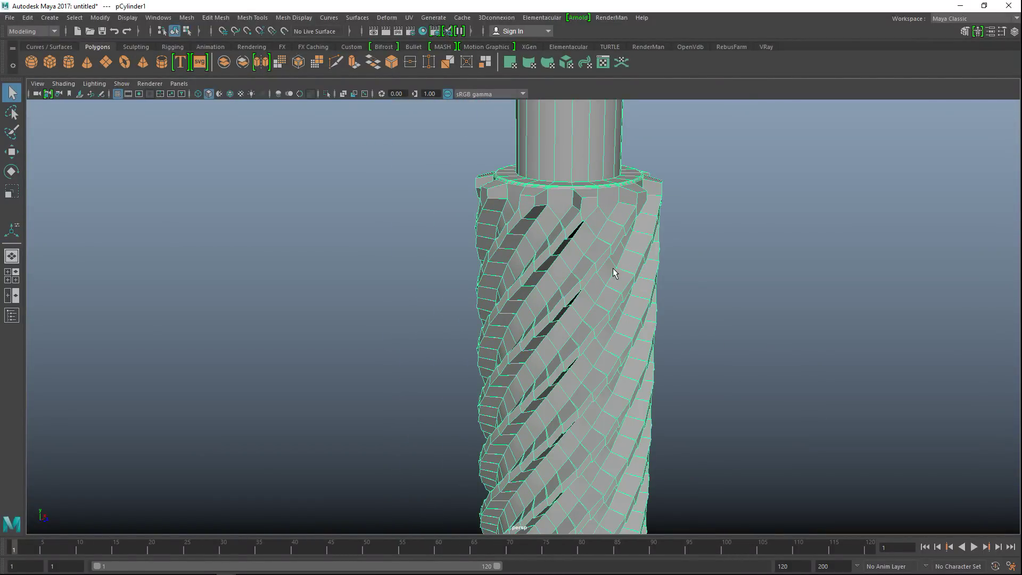
key(3)
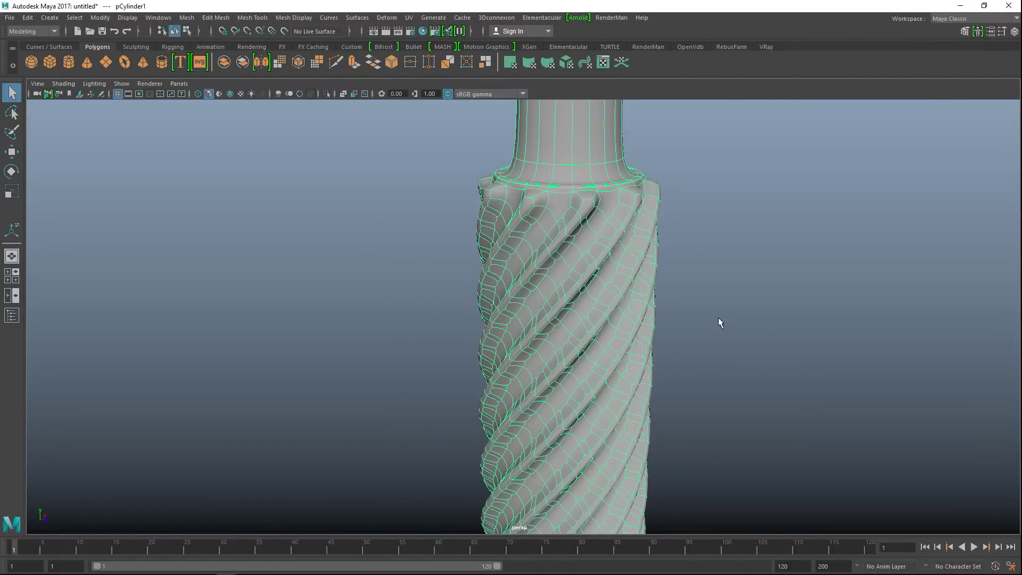
scroll(739, 320, down, 3)
alt+middle_drag(756, 352, 767, 212)
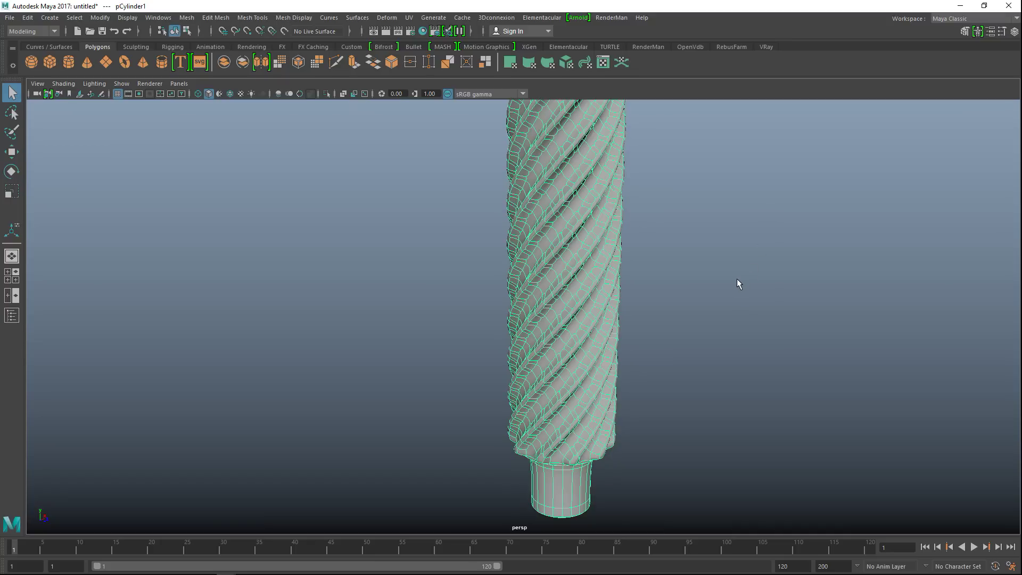
click(737, 281)
alt+drag(737, 281, 694, 294)
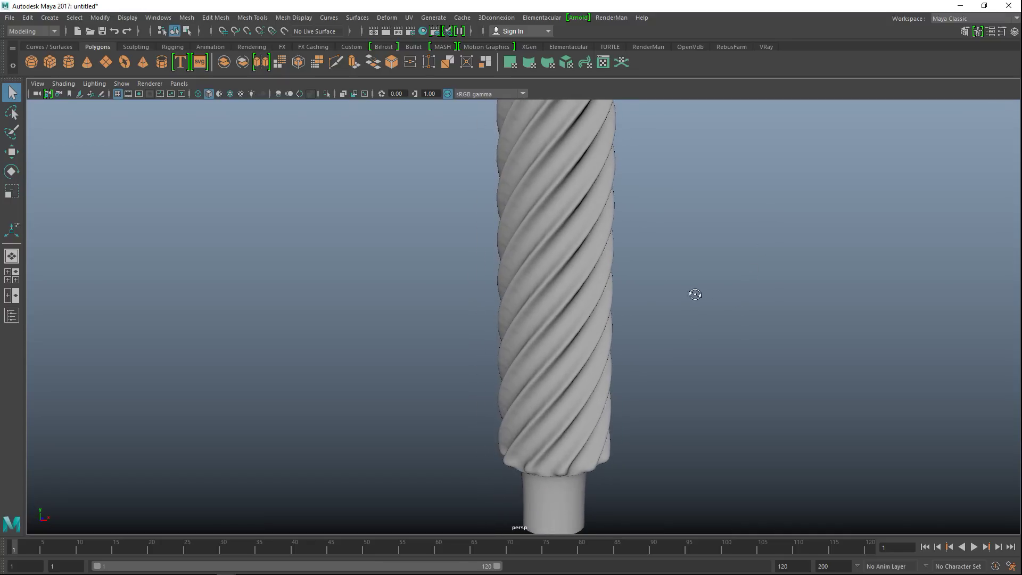
click(542, 272)
key(1)
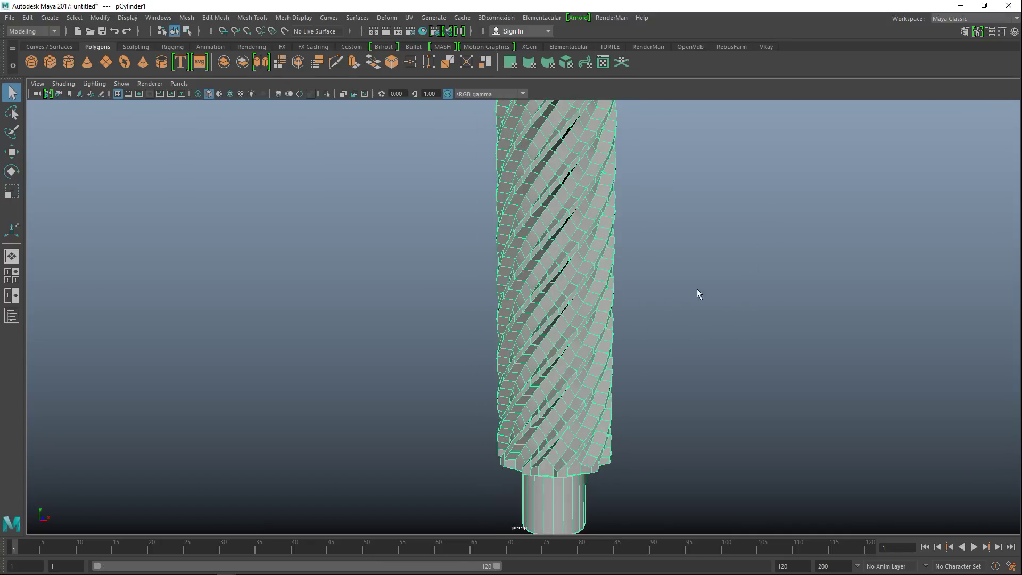
With the handle selected in the front view, set the Insert Edge Loop tool to multiple edge loops with 1 loop
alt+middle_drag(730, 260, 670, 452)
scroll(725, 414, up, 3)
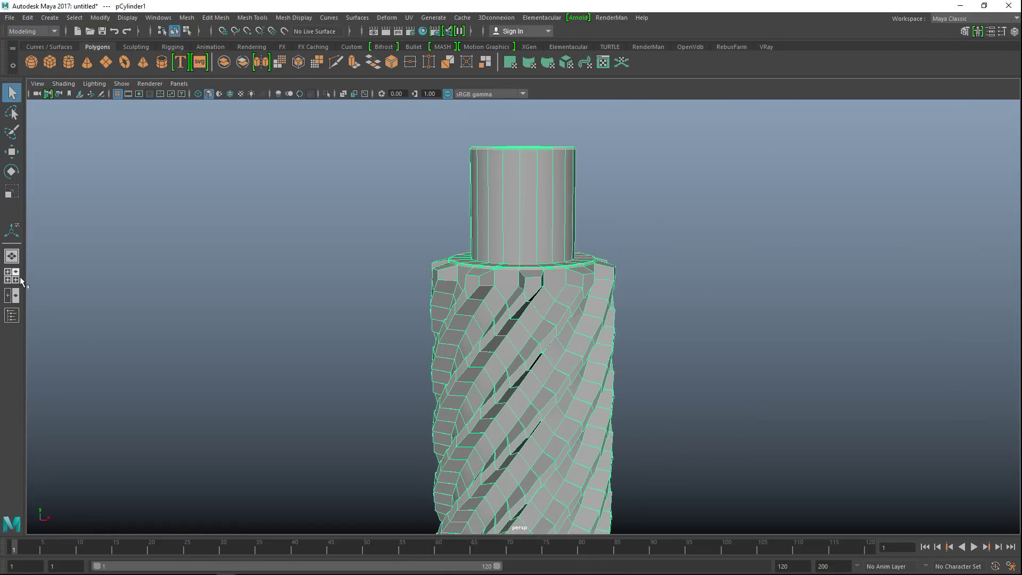
click(20, 276)
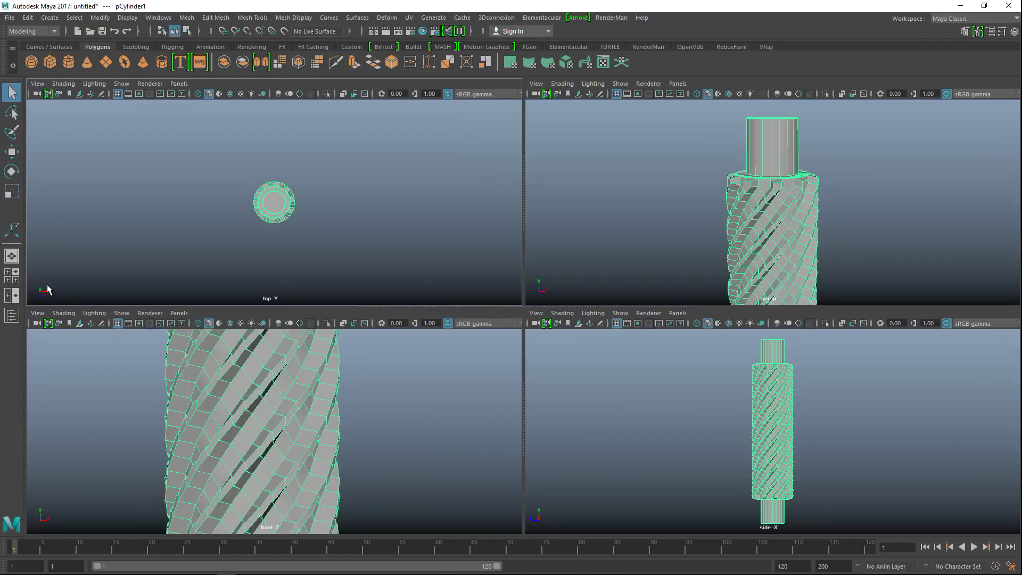
key(space)
scroll(583, 311, down, 5)
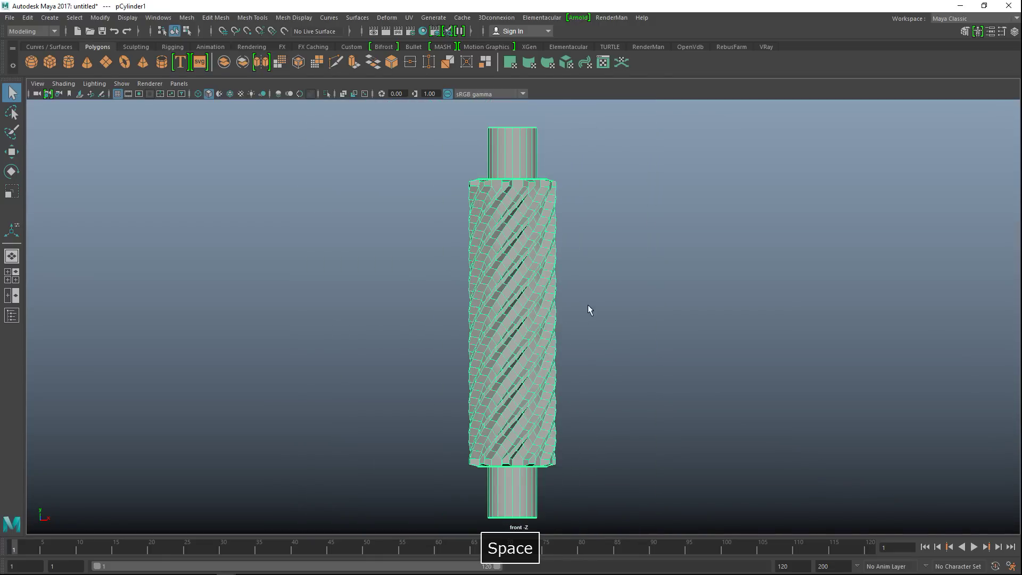
scroll(239, 220, down, 2)
drag(338, 294, 354, 532)
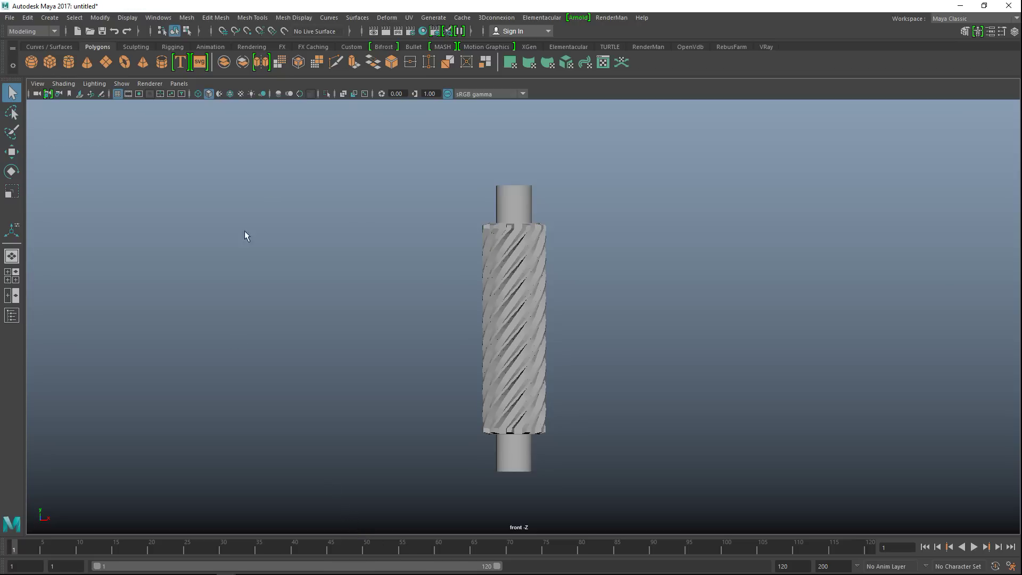
click(490, 289)
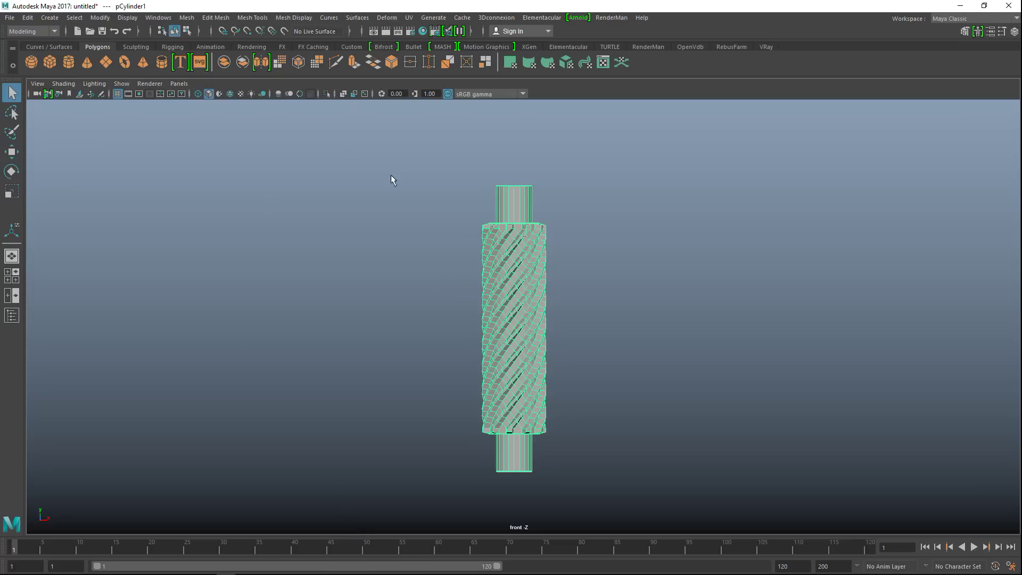
click(215, 19)
mouse_move(248, 18)
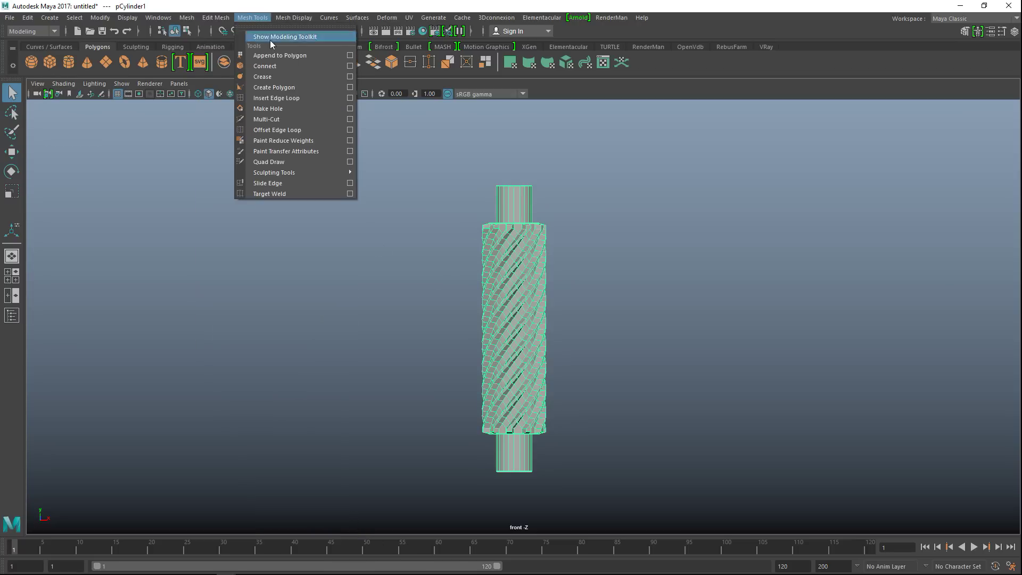
click(350, 98)
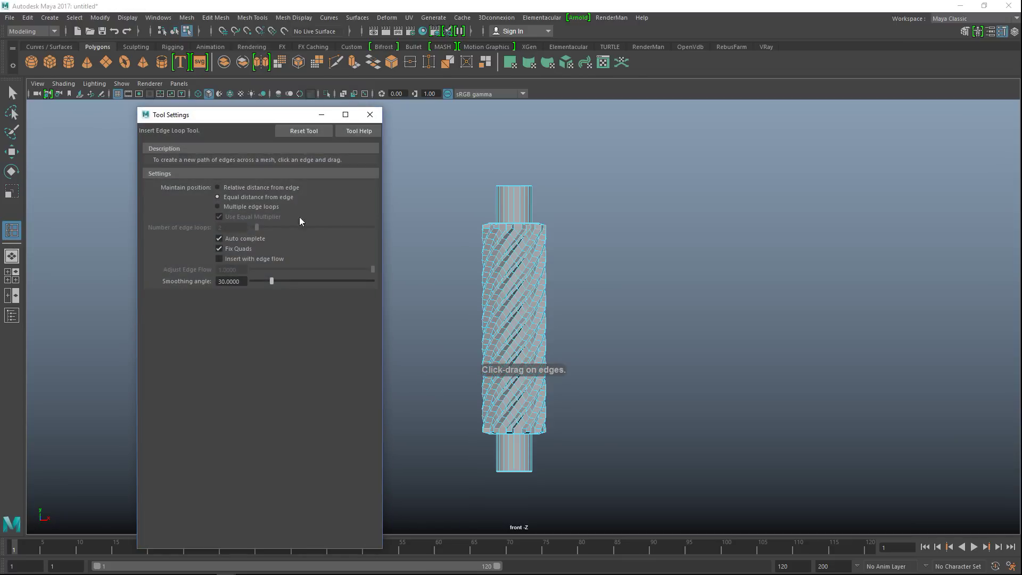
click(217, 207)
double_click(229, 228)
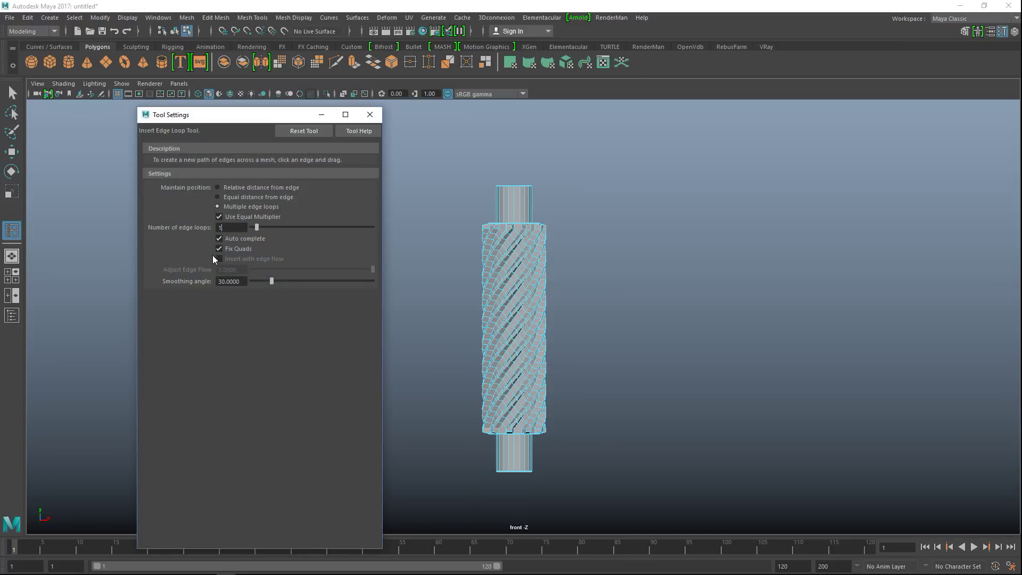
Insert one edge loop around the middle of both the upper and lower stubs and close the tool settings
scroll(666, 309, up, 3)
alt+middle_drag(727, 264, 818, 352)
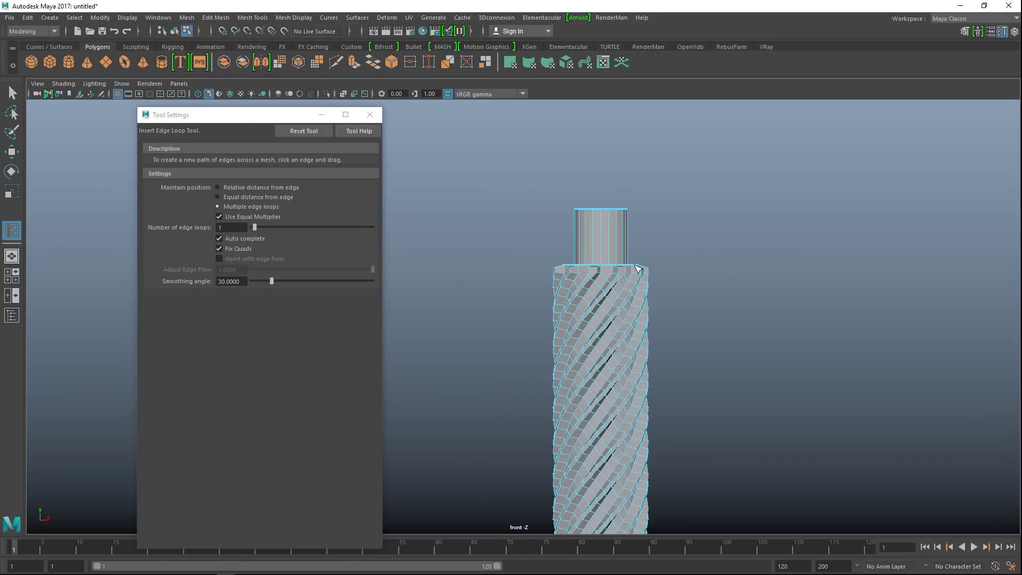
click(604, 245)
alt+middle_drag(775, 388, 720, 216)
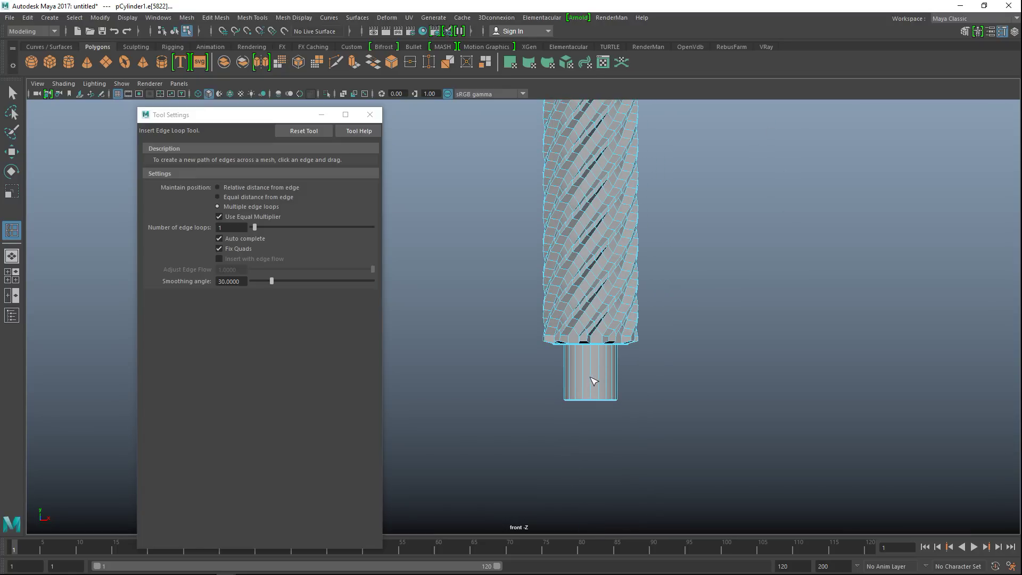
click(596, 380)
click(370, 114)
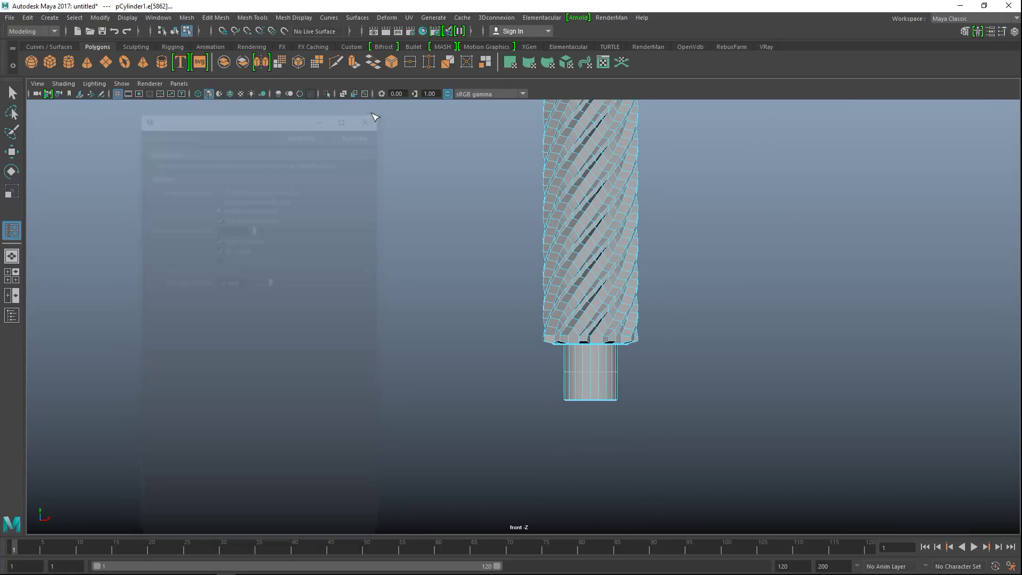
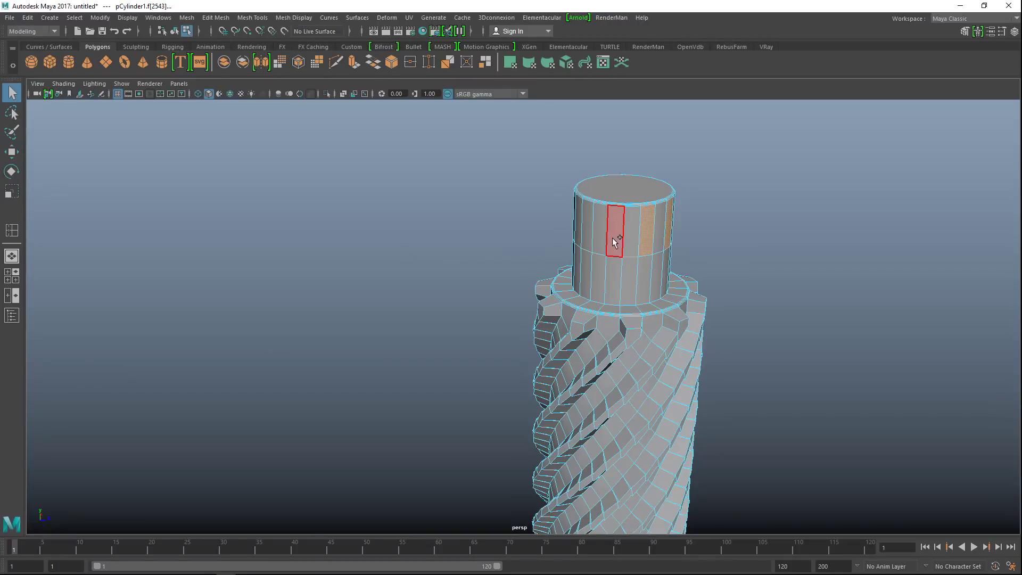
Add the remaining alternating faces around the upper band of the upper stub to the selection
alt+drag(394, 242, 523, 233)
shift+click(534, 200)
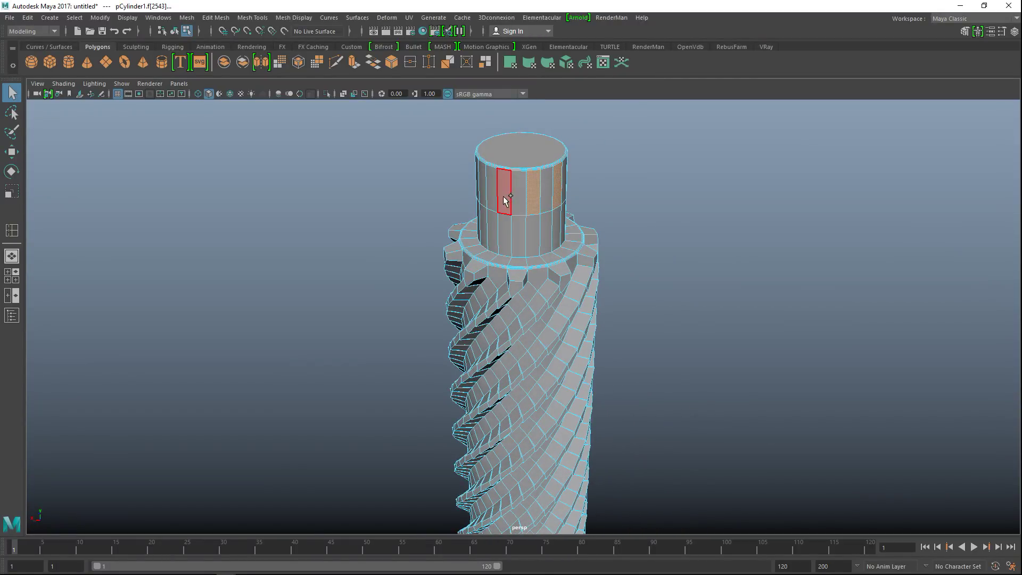
alt+drag(358, 217, 394, 239)
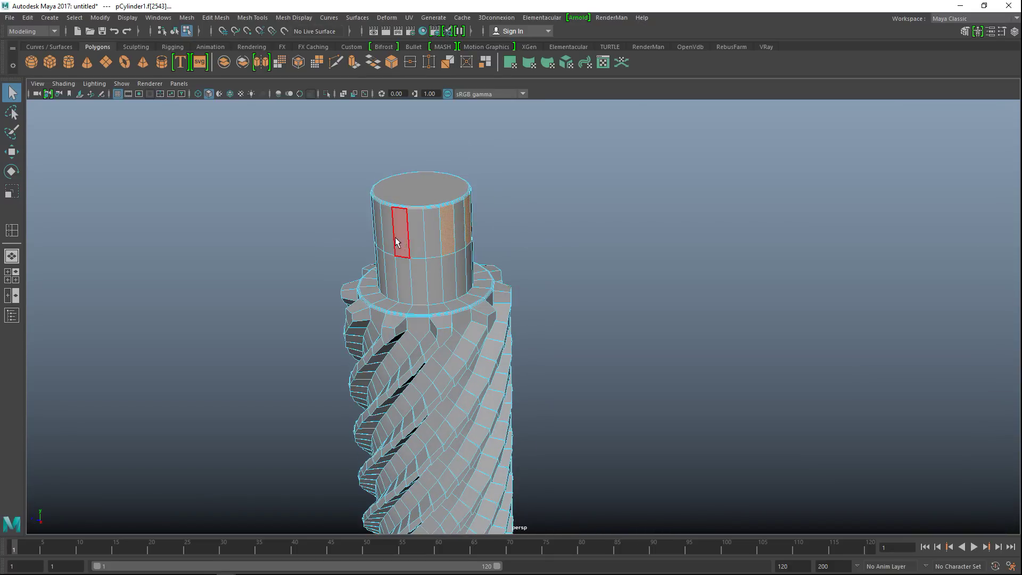
shift+click(413, 234)
shift+click(387, 237)
alt+drag(254, 240, 298, 235)
shift+click(488, 306)
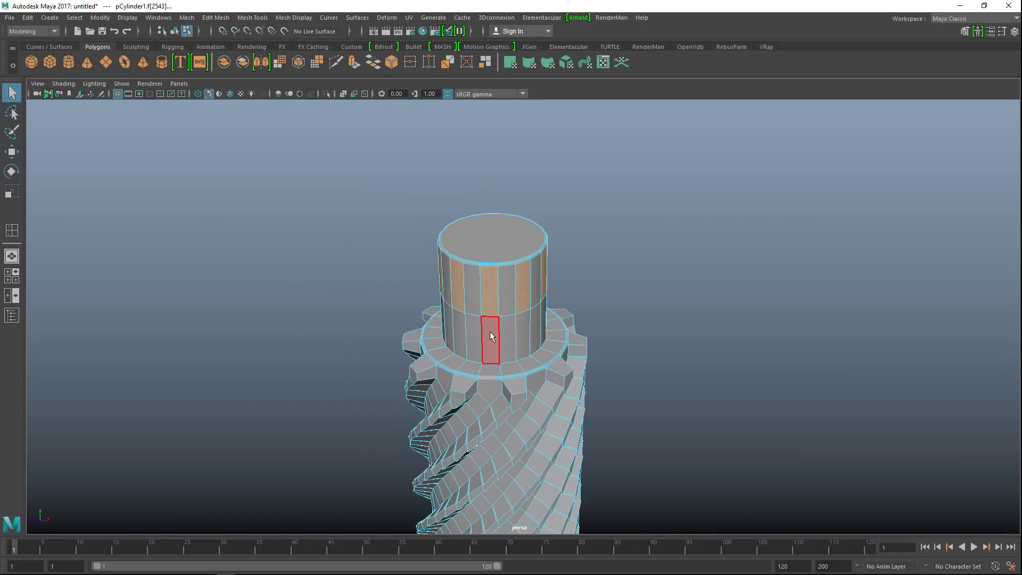
Add every other face around the lower band of the lower stub to the selection
scroll(487, 336, down, 2)
alt+middle_drag(631, 421, 660, 217)
alt+drag(659, 217, 661, 325)
scroll(660, 324, down, 5)
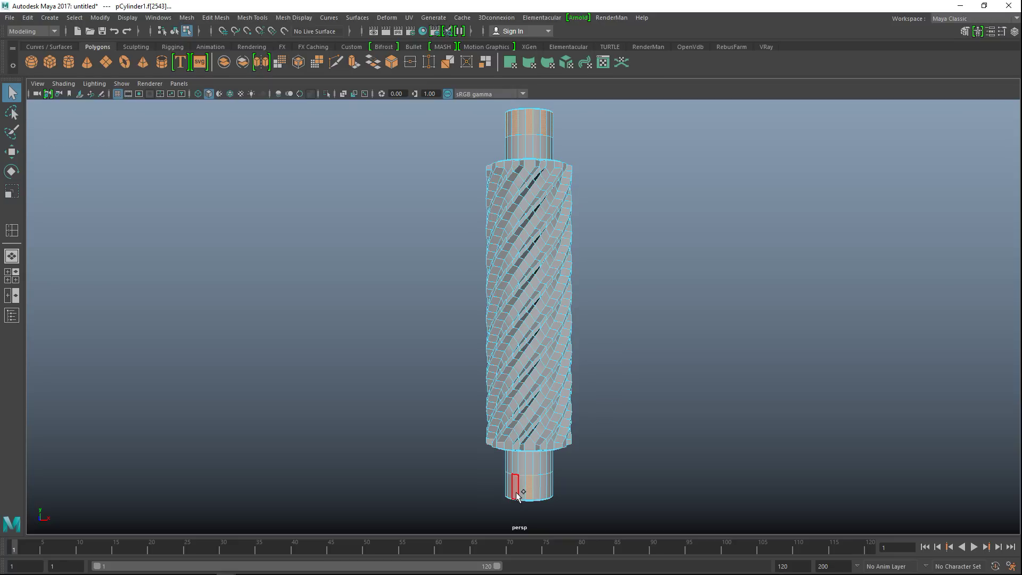
alt+drag(407, 476, 471, 465)
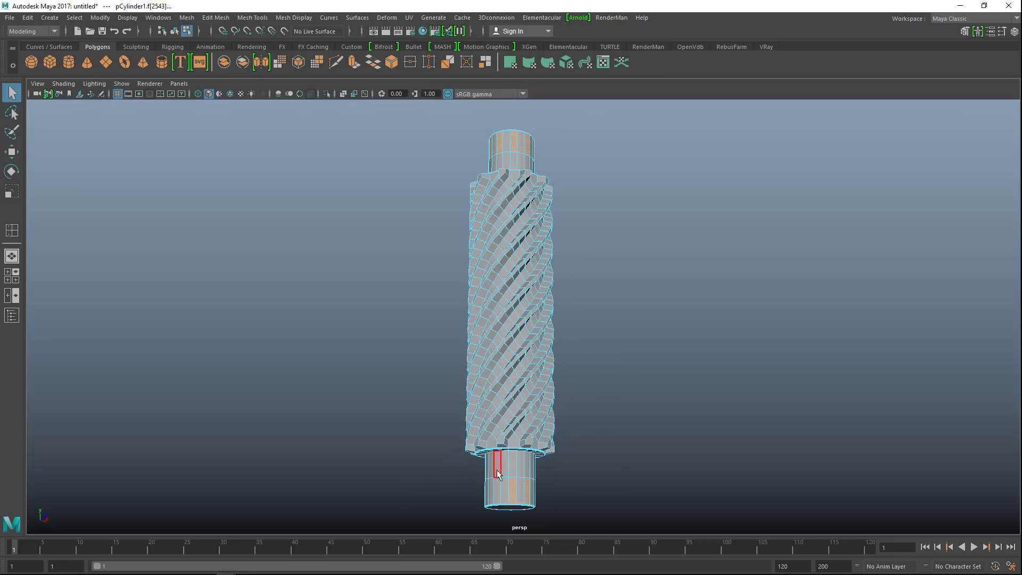
key(f)
alt+middle_drag(612, 479, 627, 330)
scroll(641, 364, up, 5)
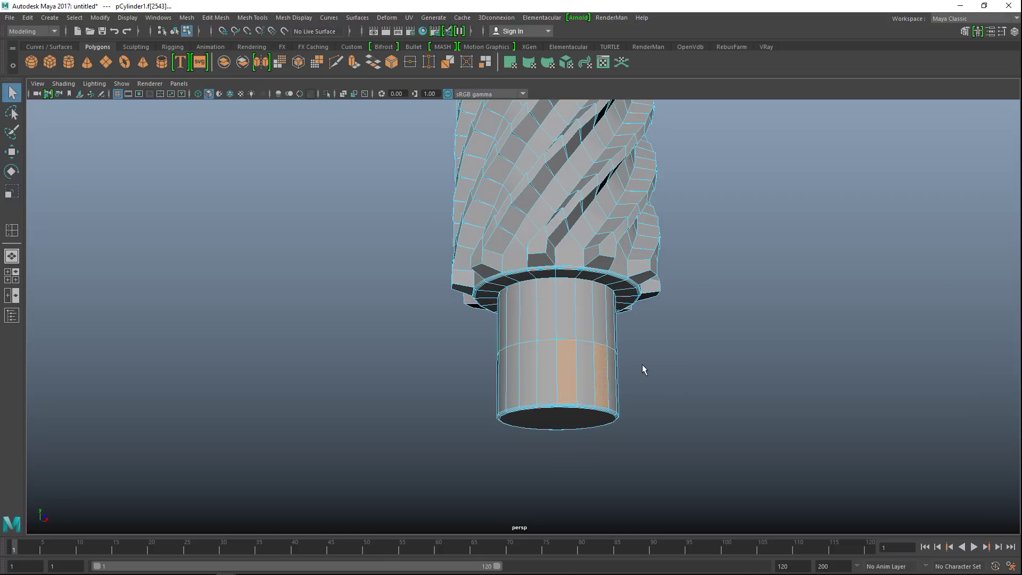
shift+click(531, 385)
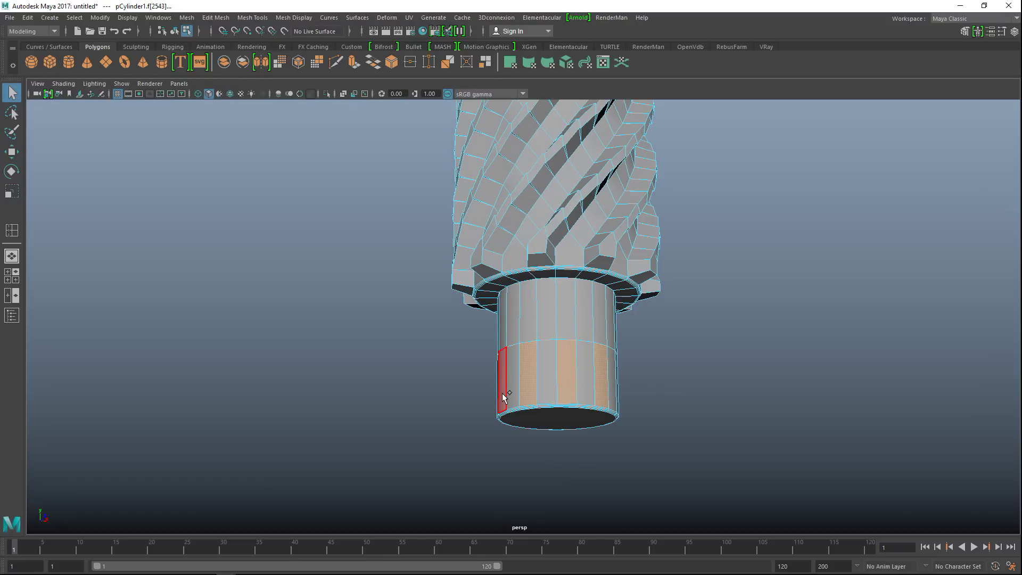
alt+drag(479, 399, 612, 432)
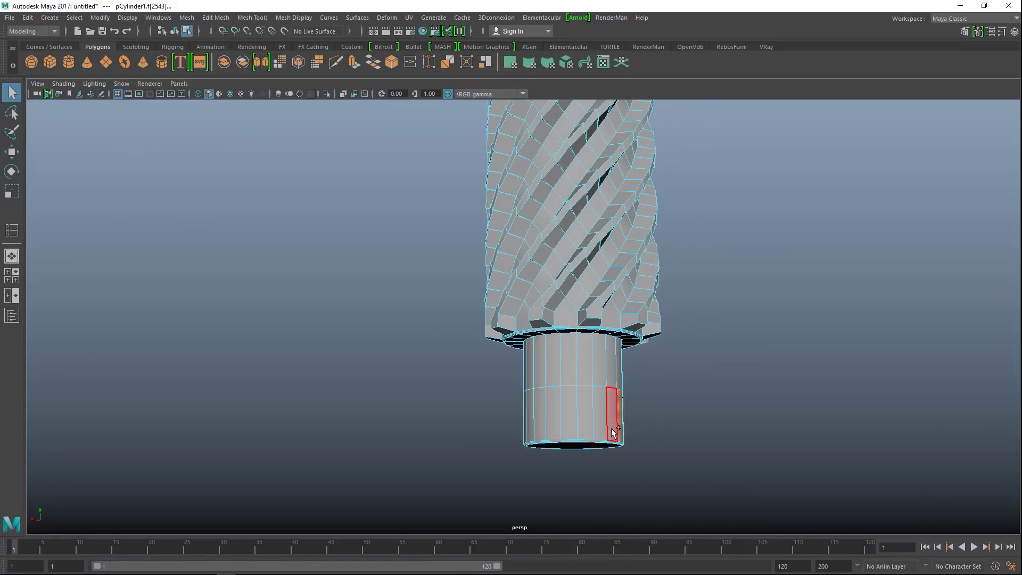
shift+click(601, 432)
shift+click(569, 425)
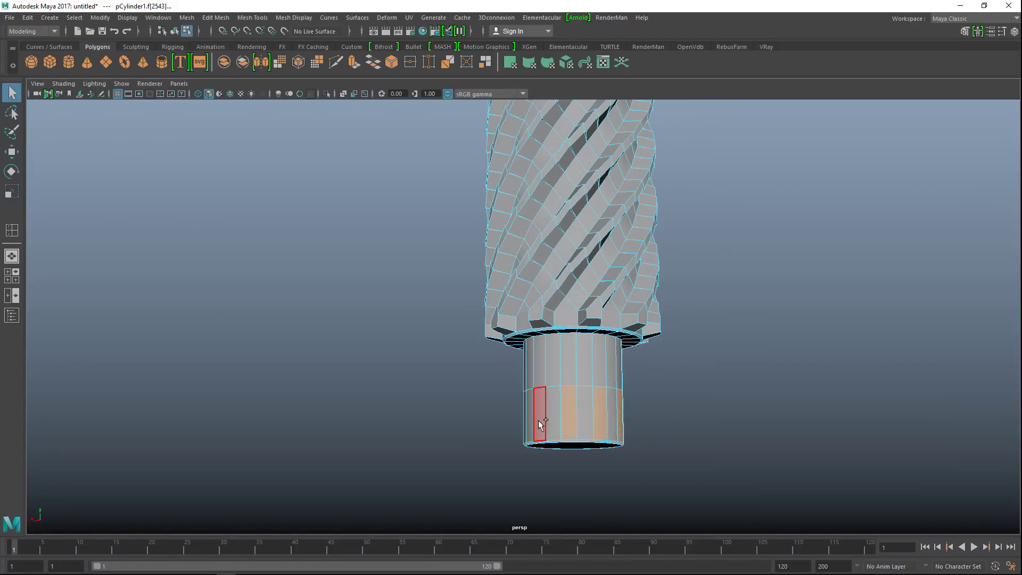
alt+drag(360, 406, 446, 418)
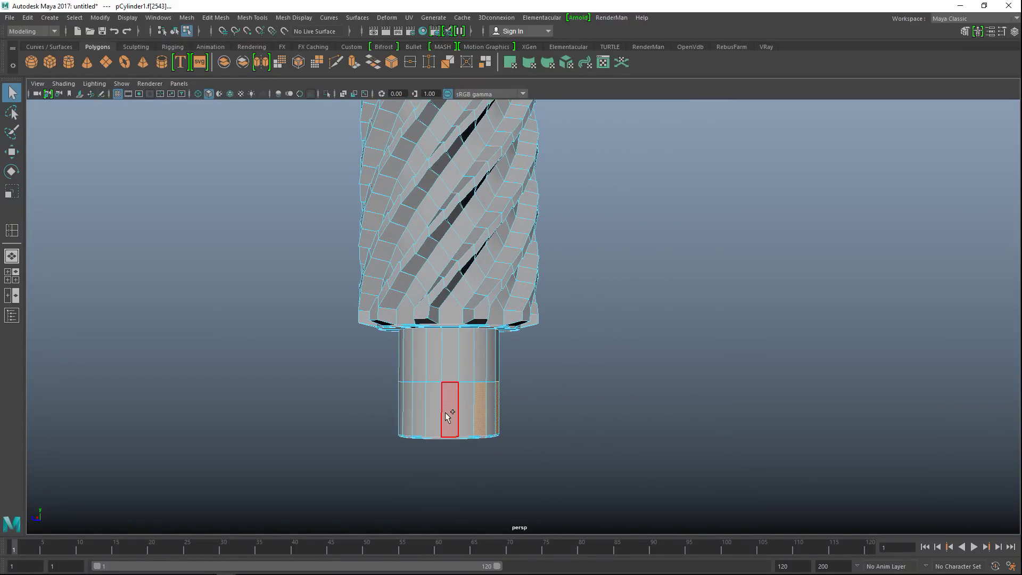
shift+click(418, 411)
alt+drag(334, 418, 426, 429)
scroll(549, 424, down, 10)
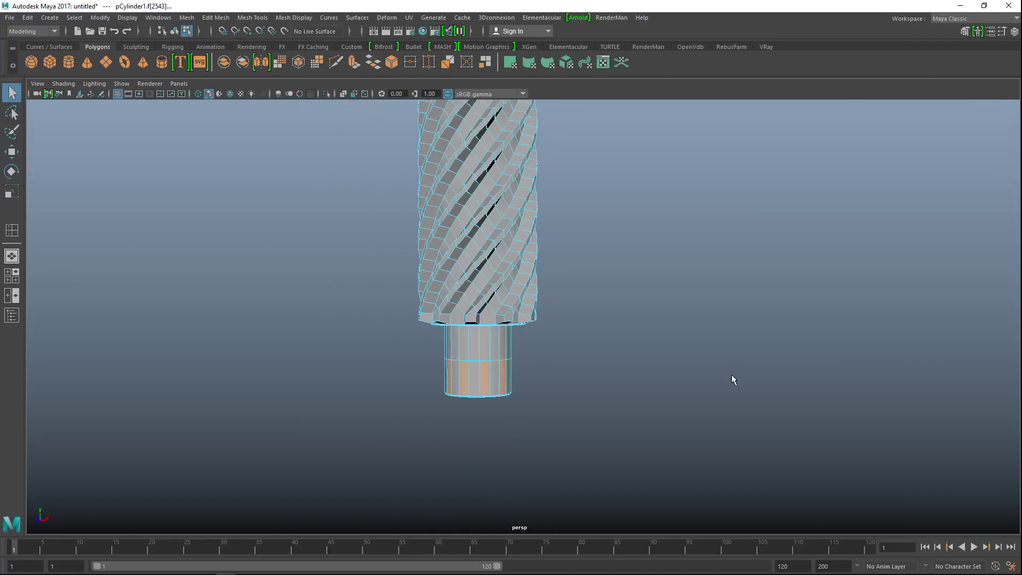
Extrude the selected faces on both stubs with a thickness of 0.2
alt+drag(762, 321, 685, 370)
key(ctrl+e)
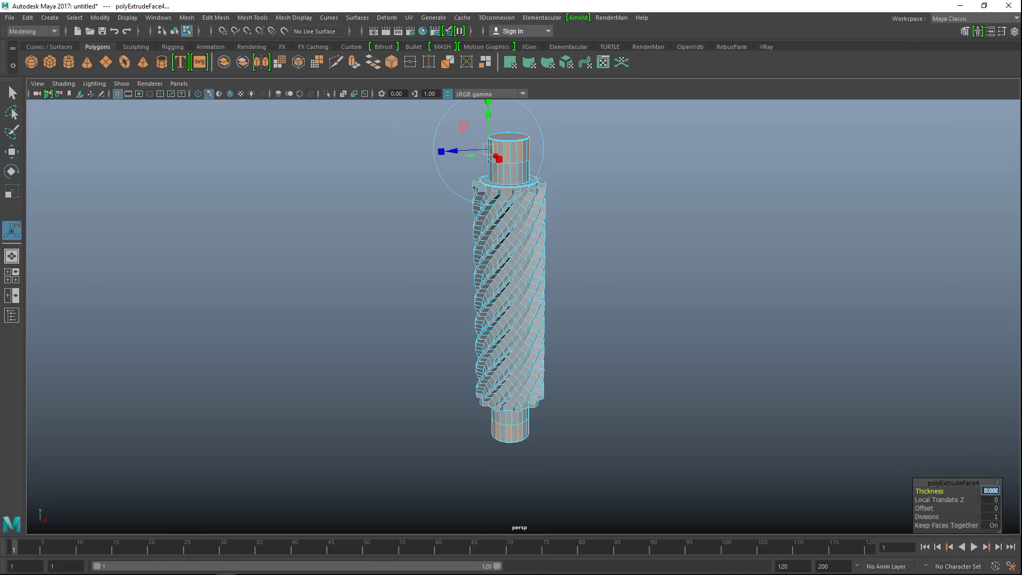
text(0.2)
key(Return)
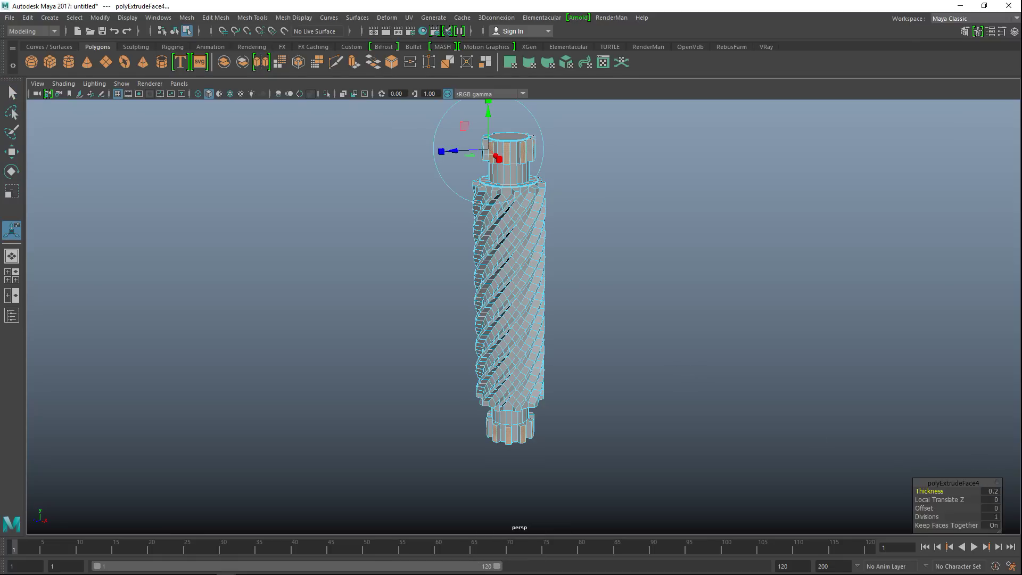
Set the stub extrusion's offset to 0.03
scroll(725, 277, up, 2)
alt+middle_drag(692, 260, 692, 423)
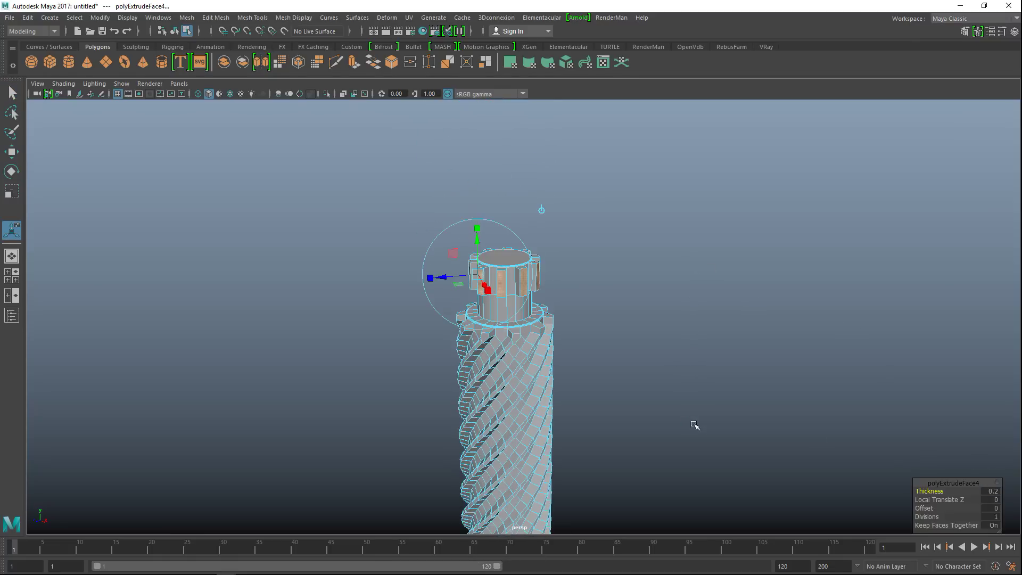
scroll(691, 391, up, 4)
alt+drag(691, 390, 698, 299)
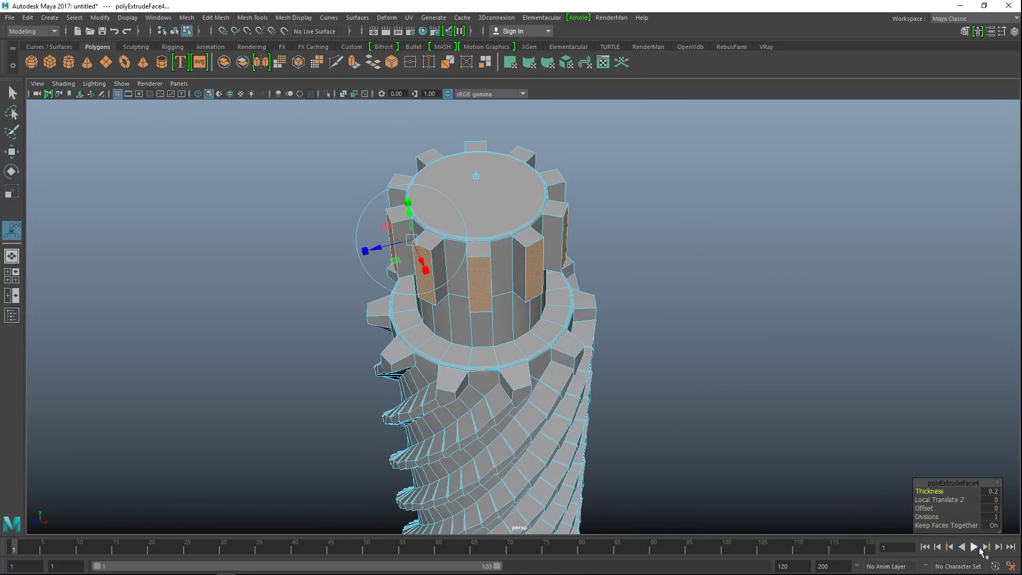
click(992, 509)
text(0.03)
key(Return)
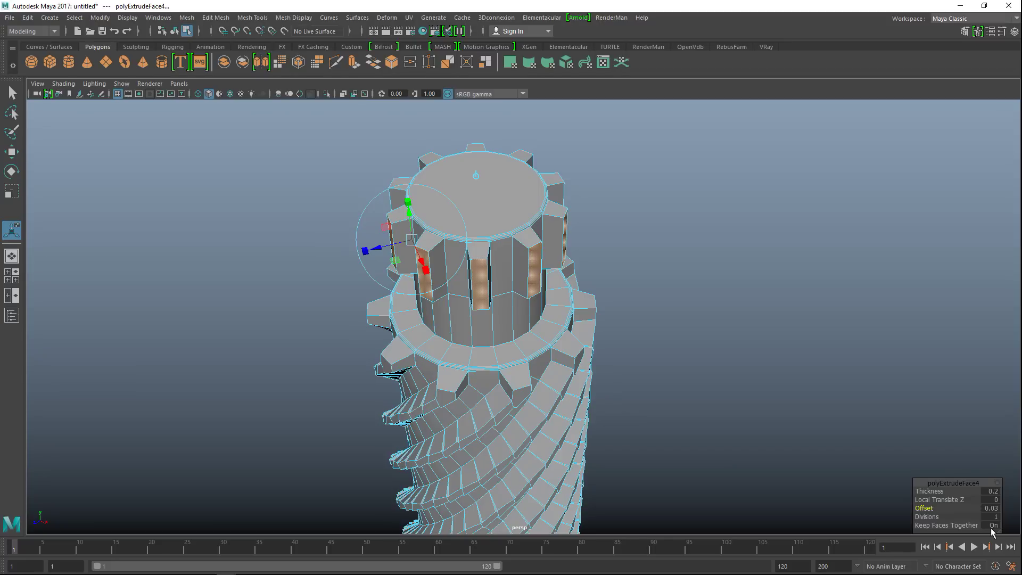
Set the stub extrusion's offset to 0.06 and clear the face selection
click(989, 511)
key(Return)
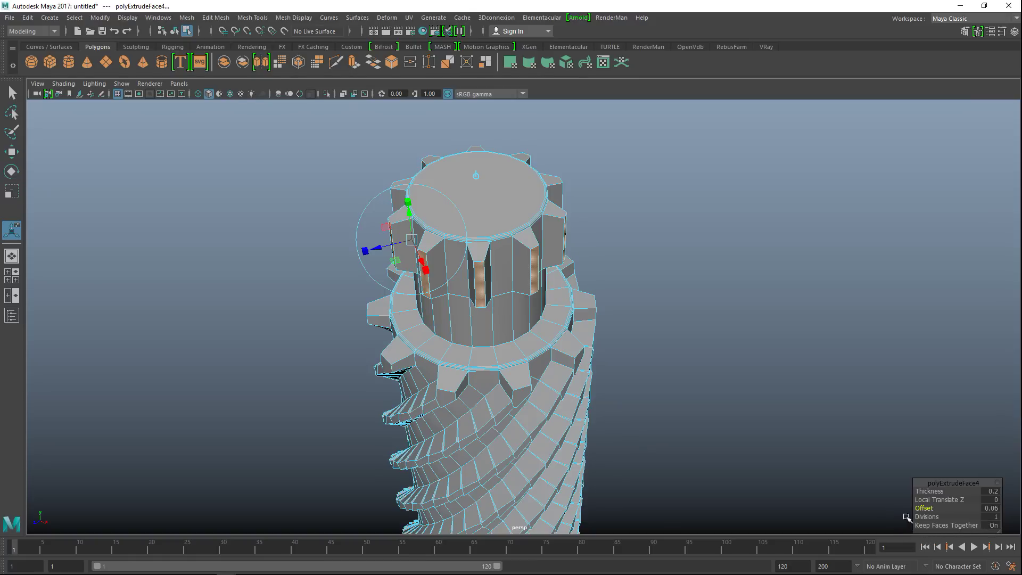
drag(928, 499, 931, 499)
click(811, 347)
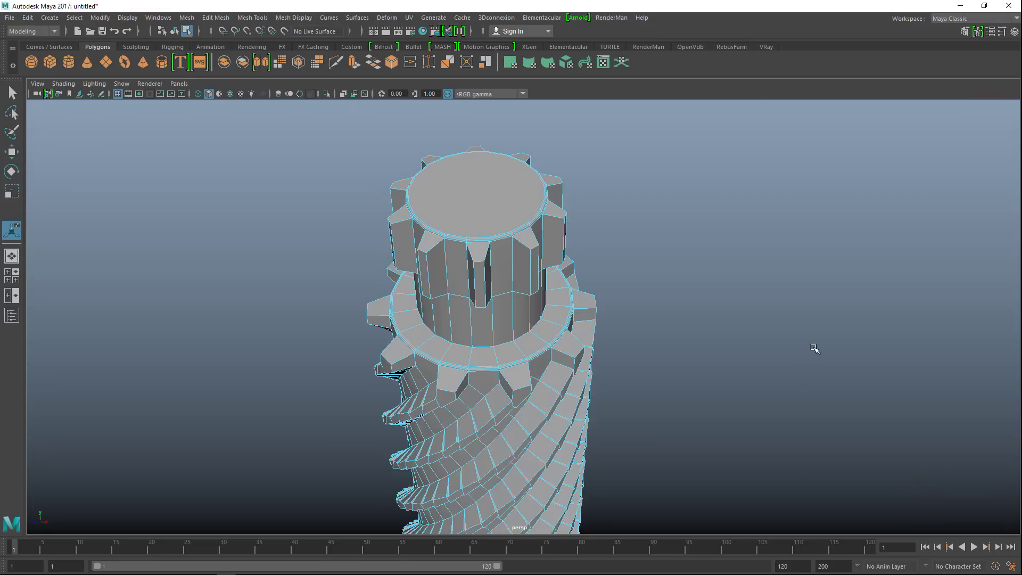
Return to object mode, examine the upper stub's extruded teeth in the smooth preview, and restore the unsmoothed display
scroll(842, 352, down, 8)
alt+drag(823, 403, 744, 329)
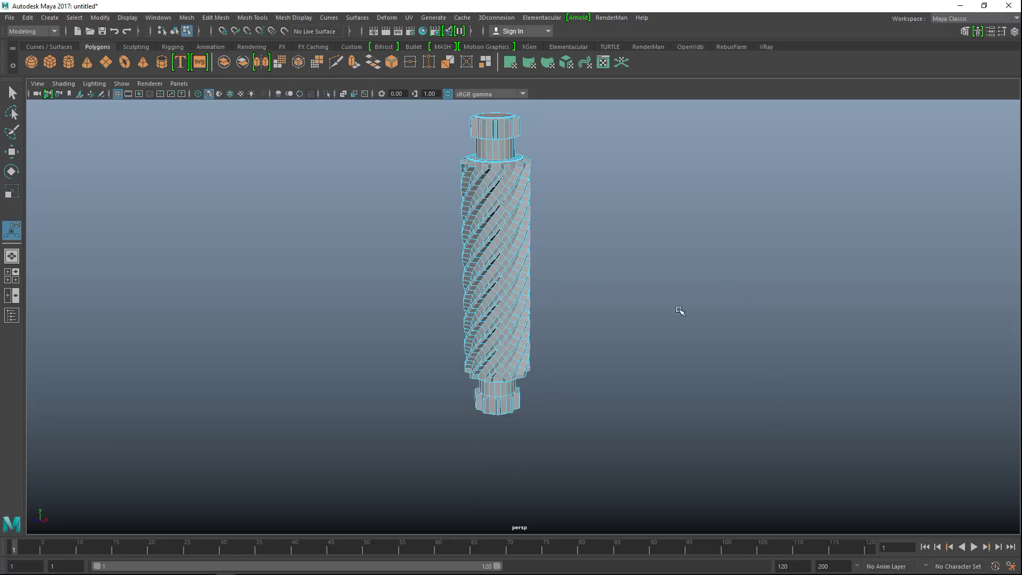
right_drag(486, 213, 540, 194)
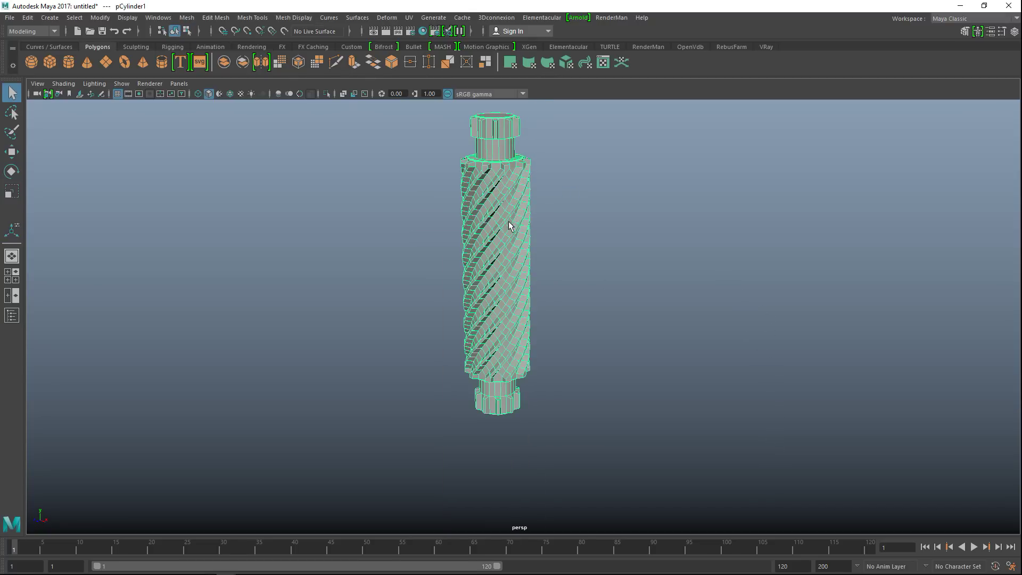
key(3)
alt+middle_drag(624, 224, 647, 378)
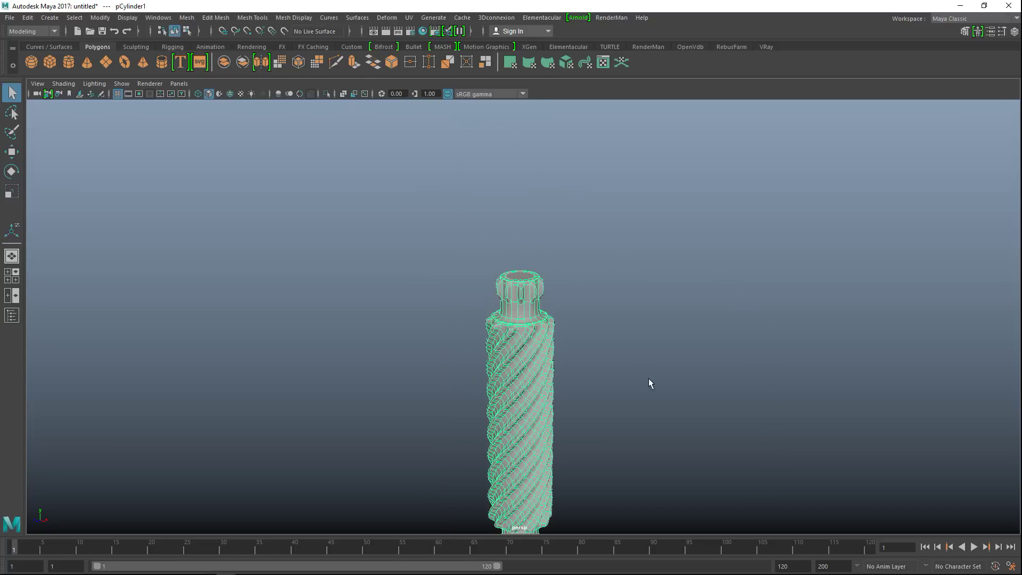
scroll(659, 356, up, 8)
alt+middle_drag(688, 340, 690, 351)
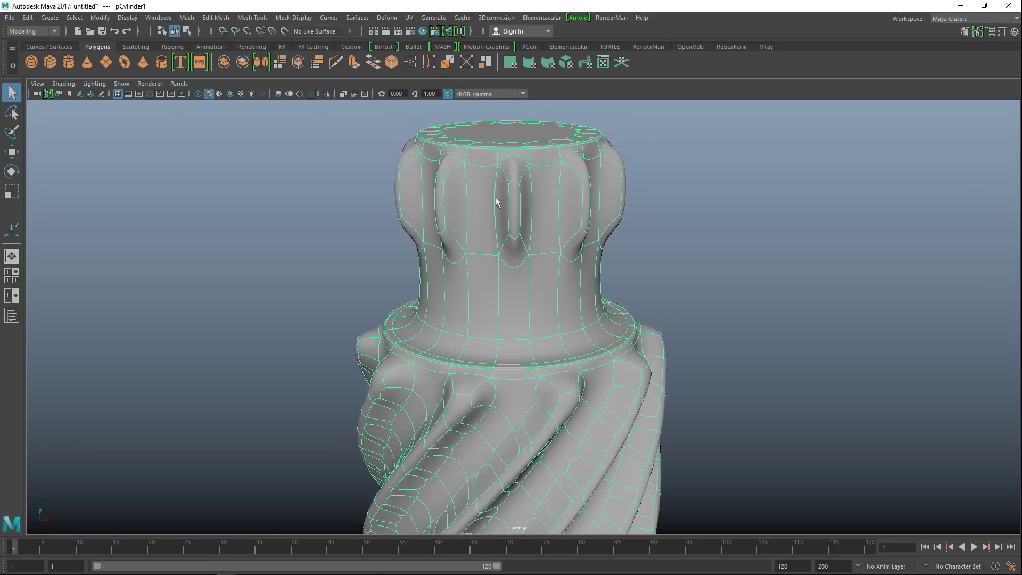
click(726, 212)
click(551, 257)
key(1)
alt+middle_drag(717, 361, 733, 406)
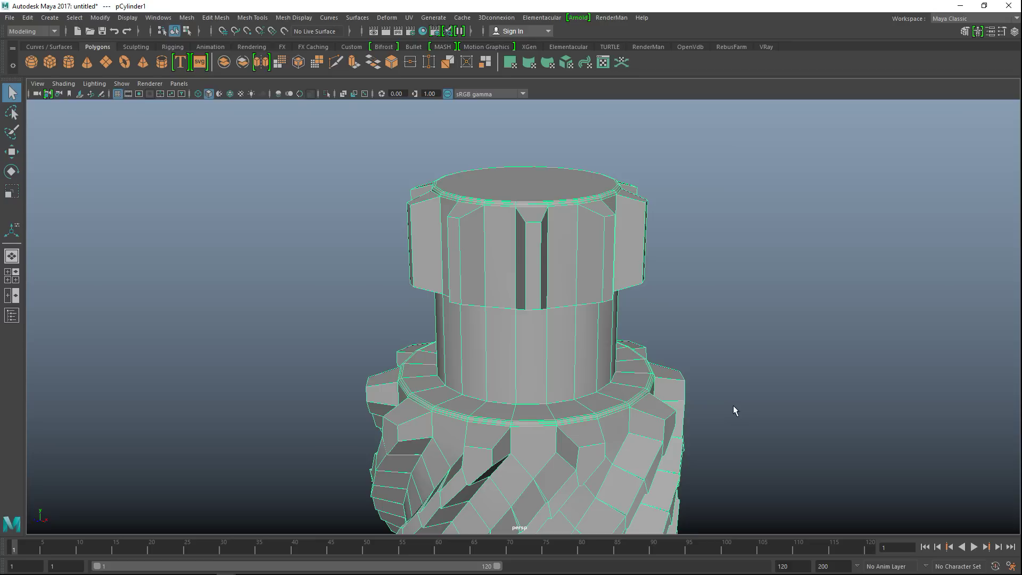
Set the Insert Edge Loop tool to 2 loops and insert them around the upper stub's extruded teeth
click(253, 18)
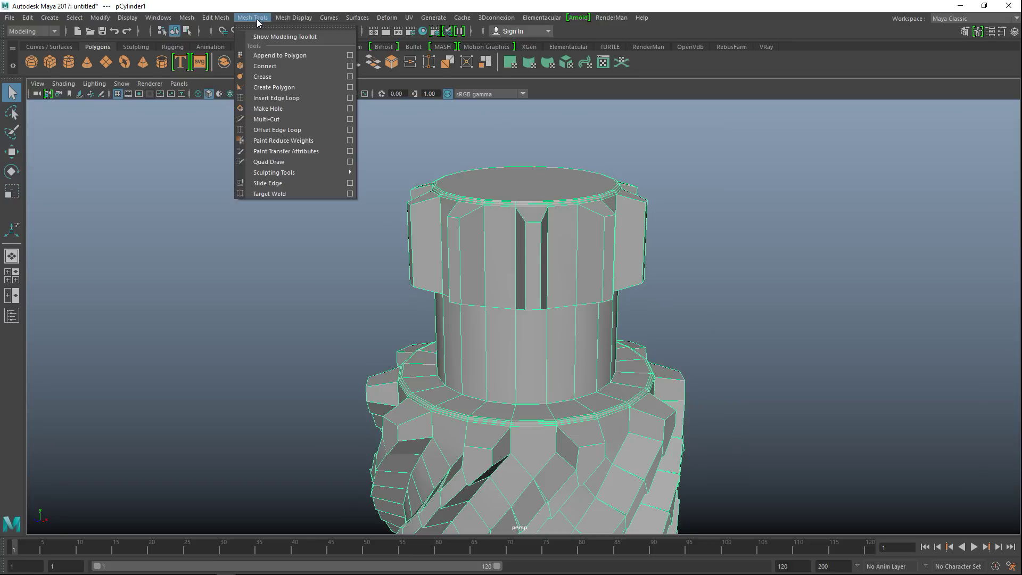
click(350, 99)
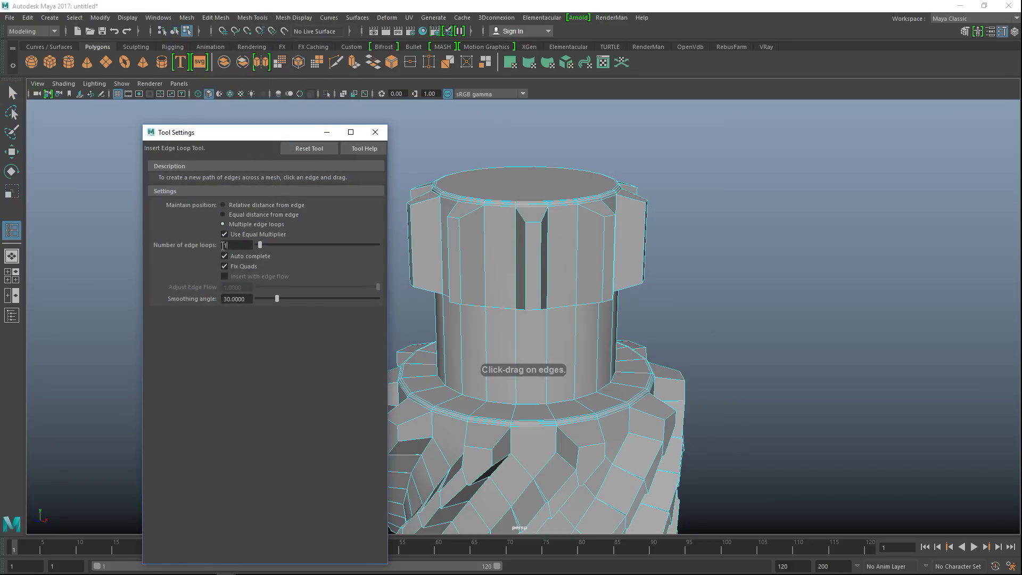
text(2)
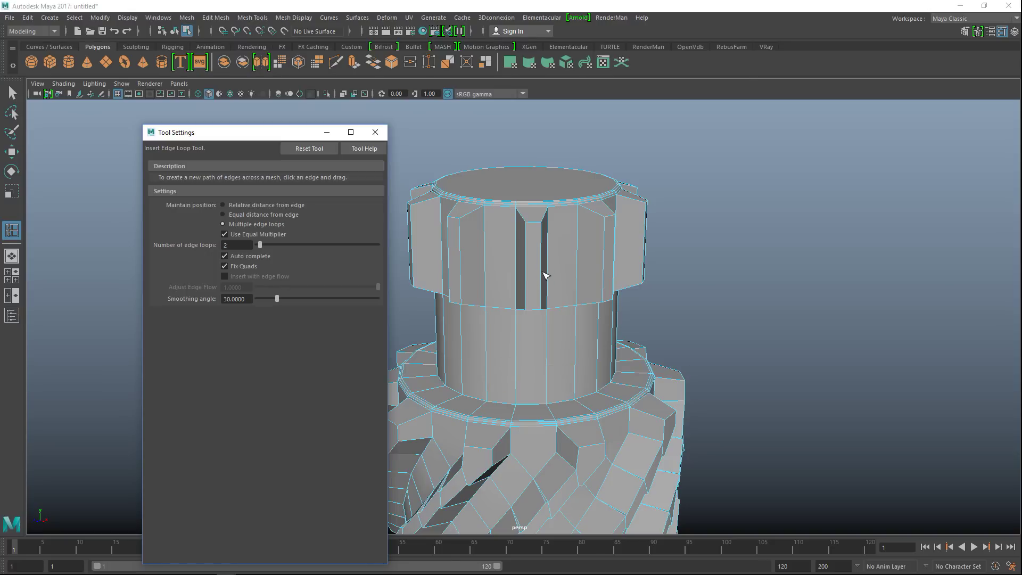
click(544, 276)
drag(543, 275, 521, 284)
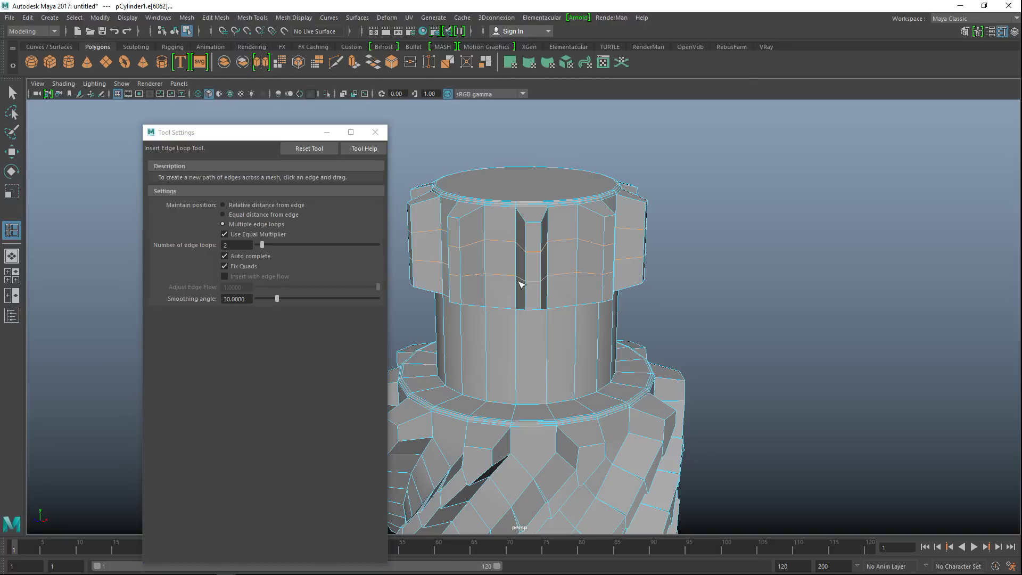
In the front view, scale the two new edge loops apart vertically until they sit close to the teeth's upper and lower ends
click(15, 272)
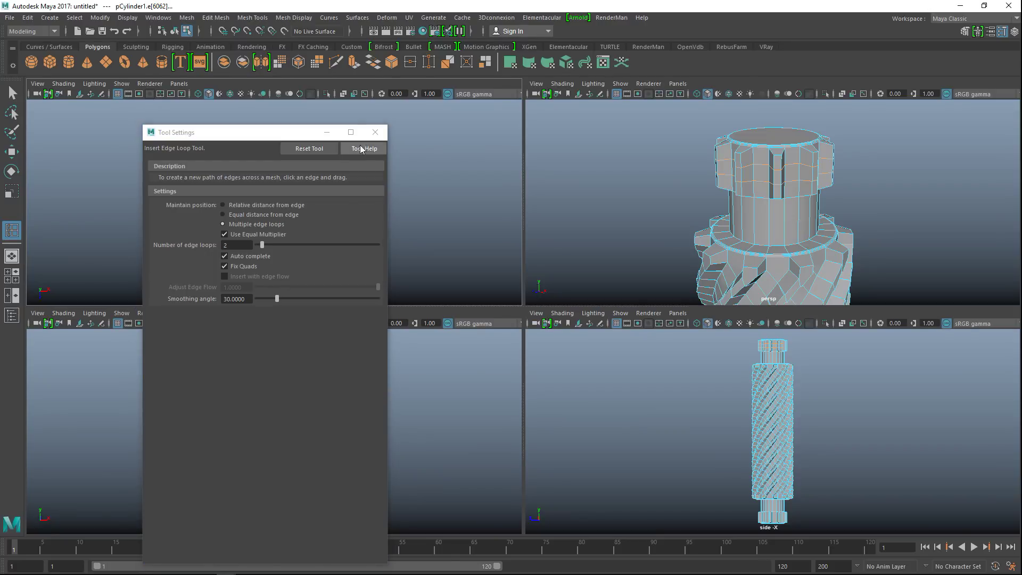
click(375, 133)
key(space)
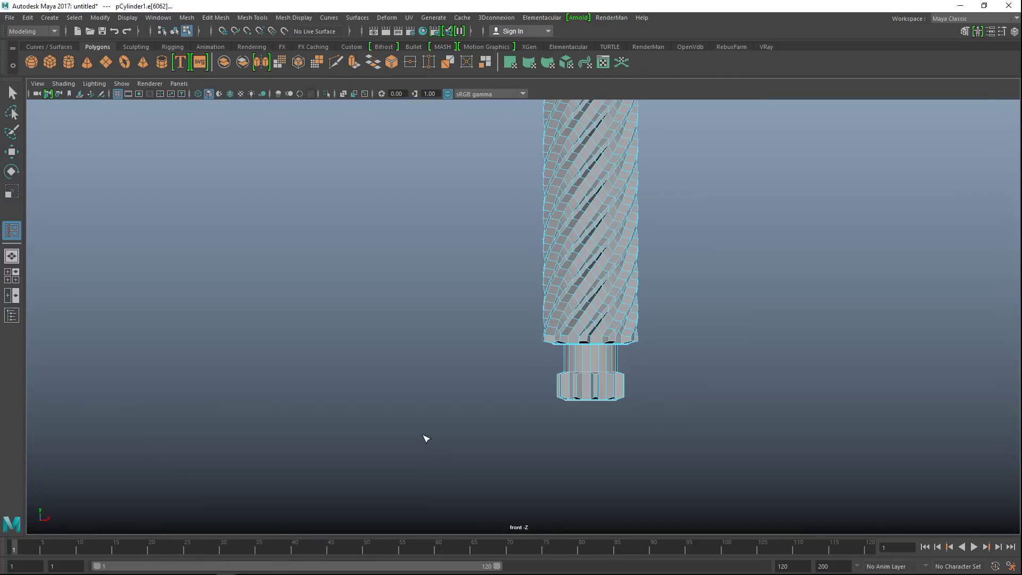
key(f)
key(r)
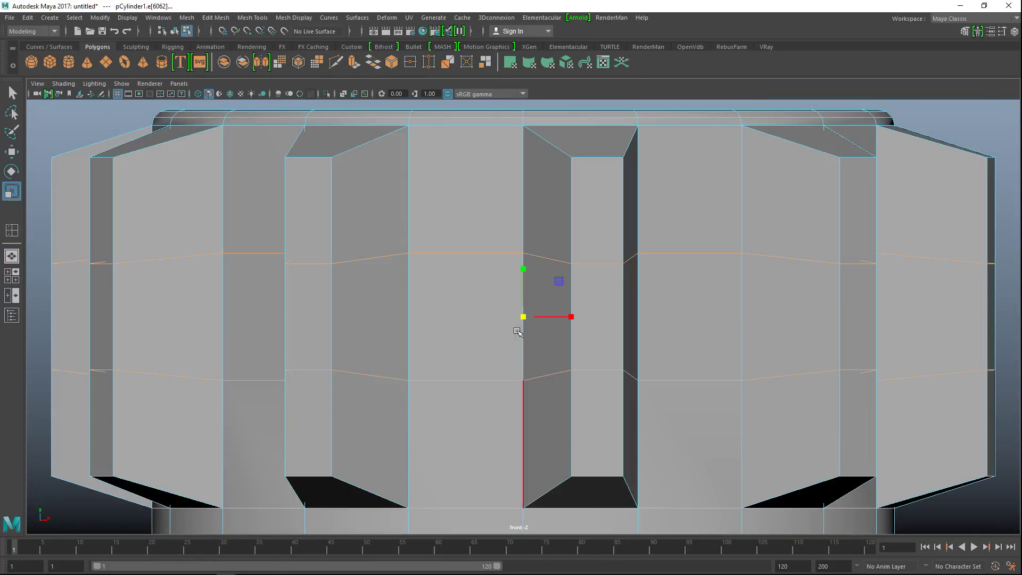
drag(523, 269, 524, 176)
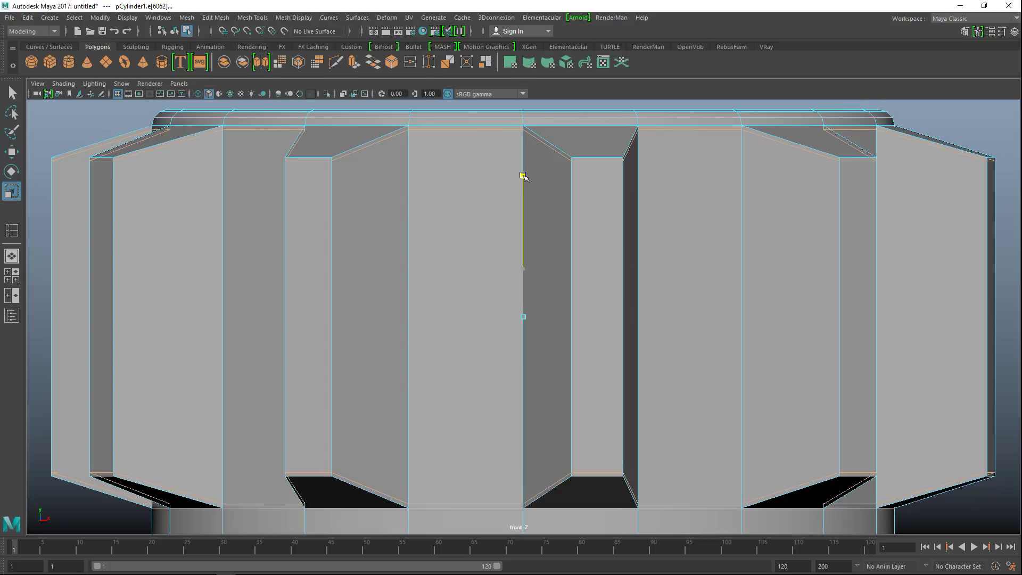
Insert two edge loops around the lower stub's extruded teeth with the Insert Edge Loop tool
scroll(522, 177, down, 10)
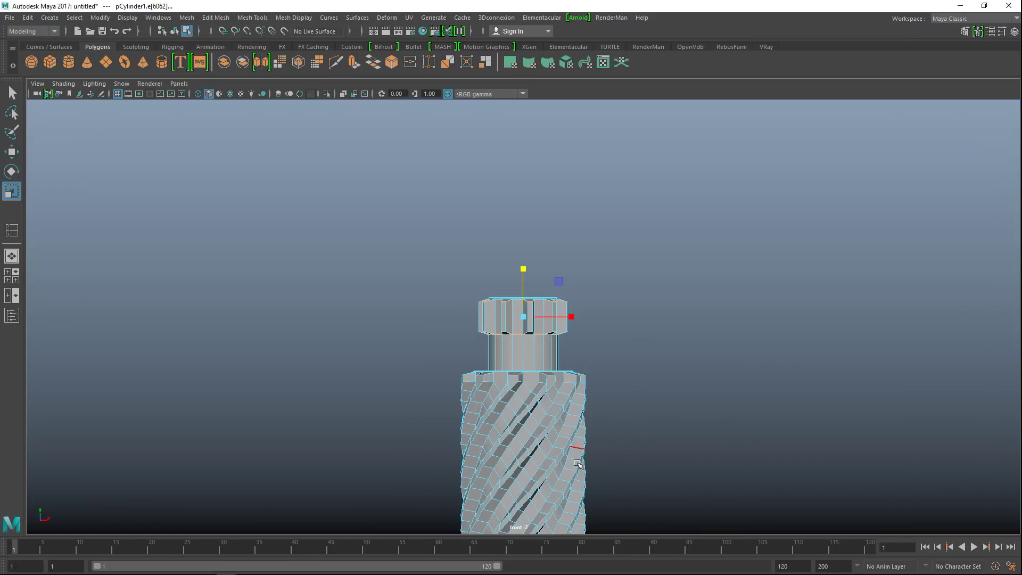
alt+middle_drag(572, 365, 536, 149)
alt+middle_drag(608, 489, 625, 359)
scroll(633, 361, up, 6)
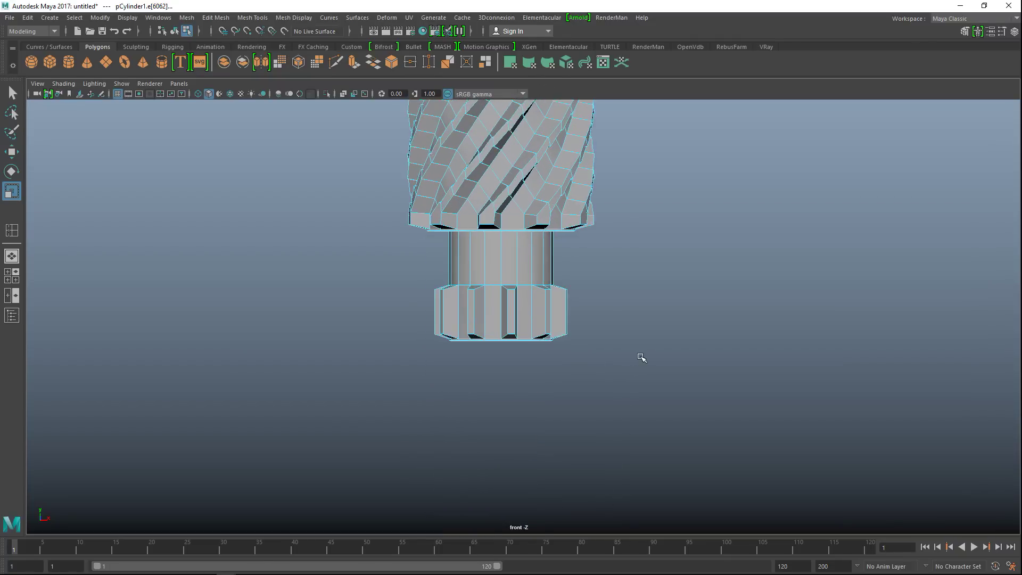
scroll(656, 347, up, 3)
click(286, 17)
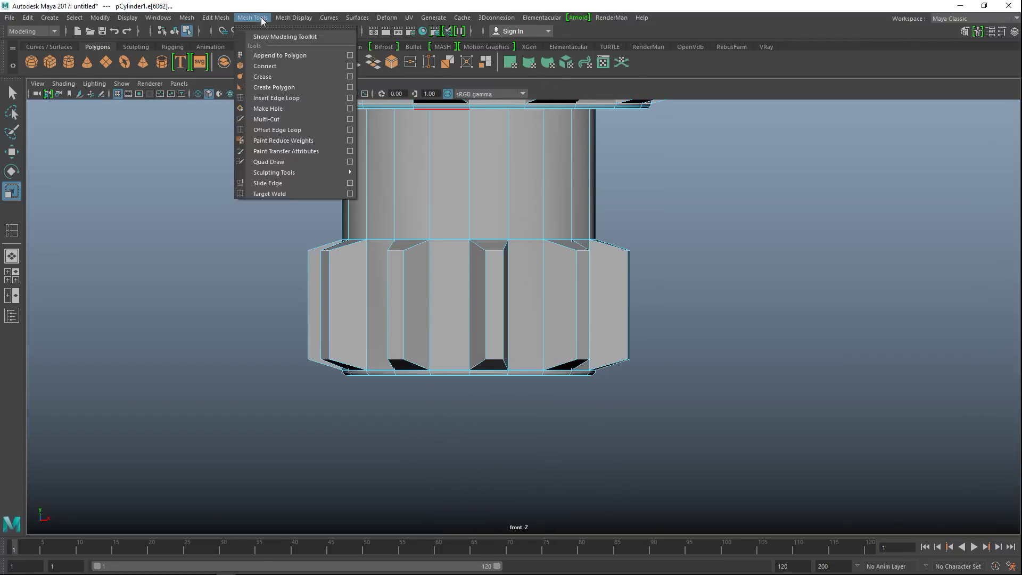
mouse_move(253, 17)
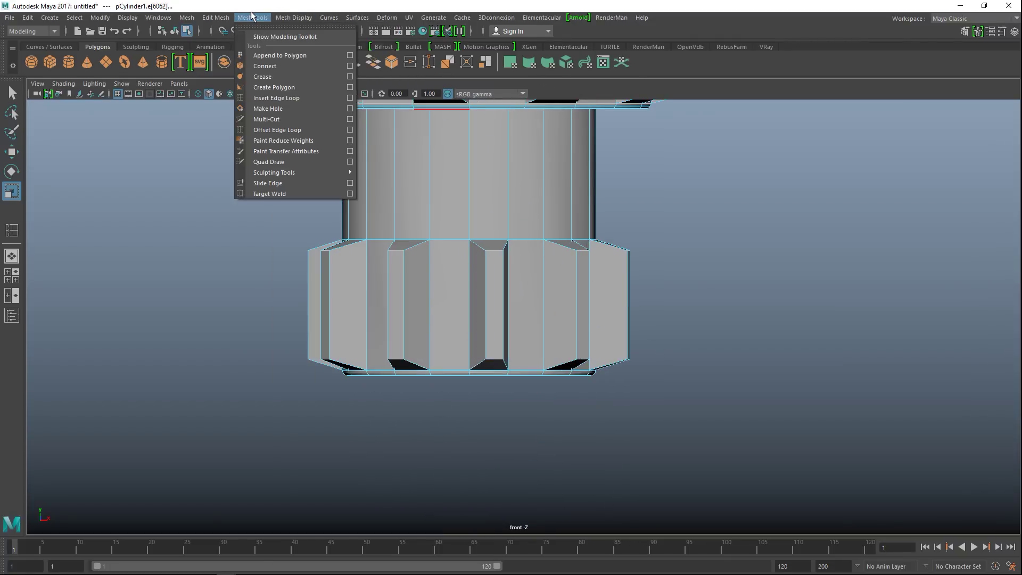
click(302, 97)
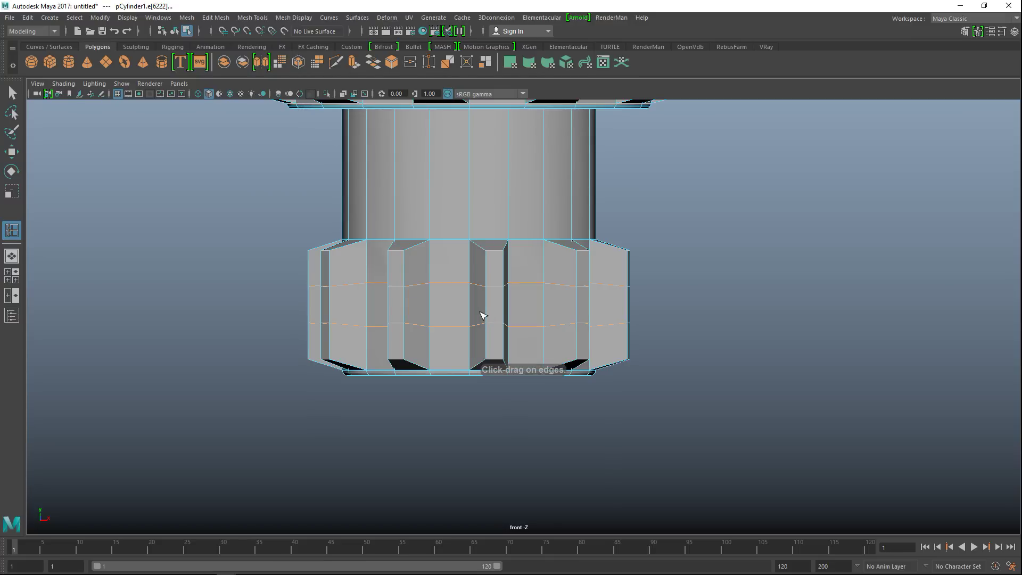
Scale the lower stub's two new edge loops apart vertically to near the teeth's ends, and return to object mode in the perspective view
key(r)
drag(469, 259, 481, 171)
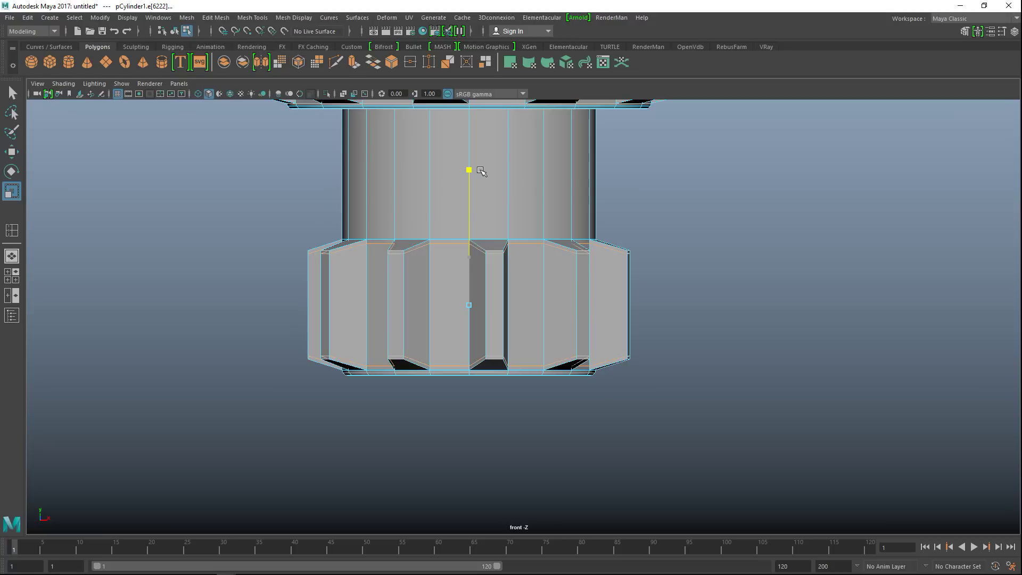
click(11, 276)
key(space)
alt+drag(589, 262, 587, 336)
key(q)
right_drag(547, 247, 599, 230)
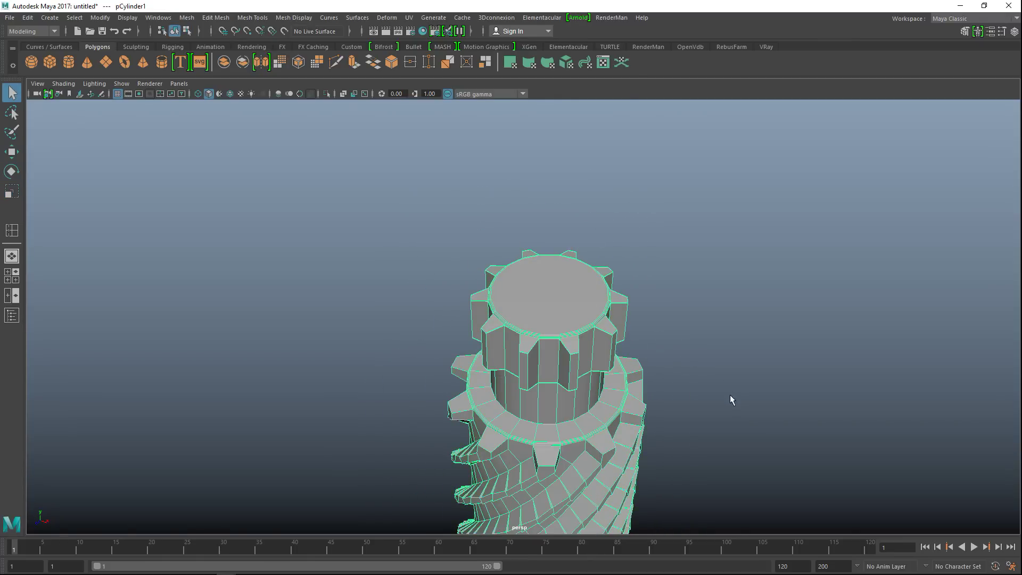
Run Cleanup on the selected handle to tessellate faces with more than 4 sides, keeping construction history
alt+middle_drag(730, 395, 714, 316)
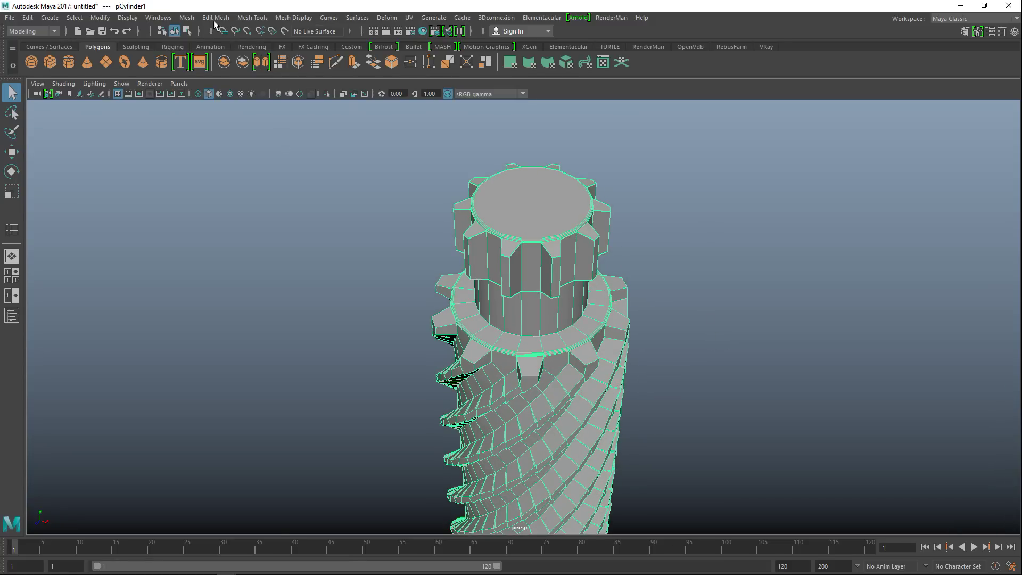
click(187, 18)
mouse_move(222, 18)
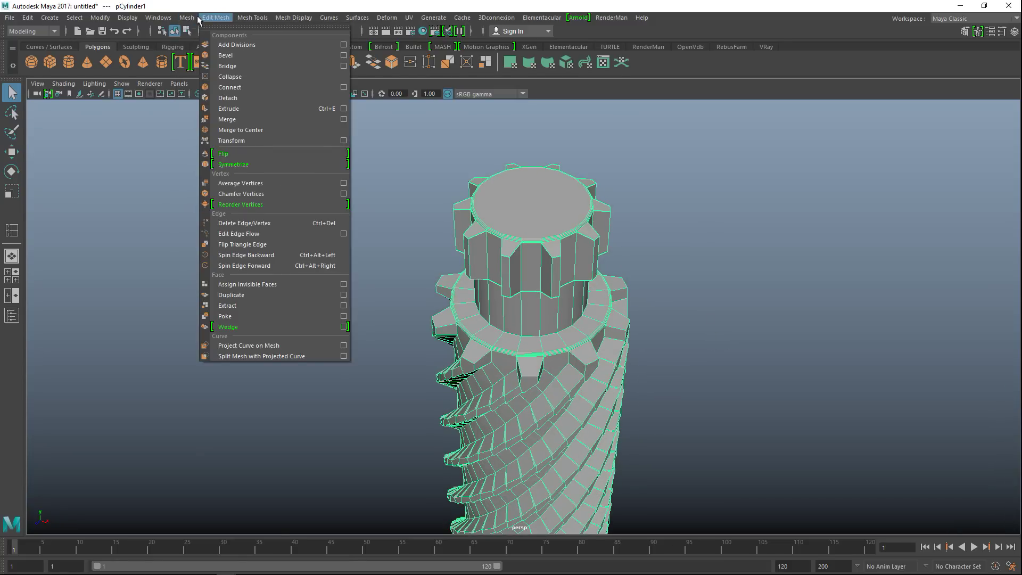
mouse_move(190, 17)
click(231, 227)
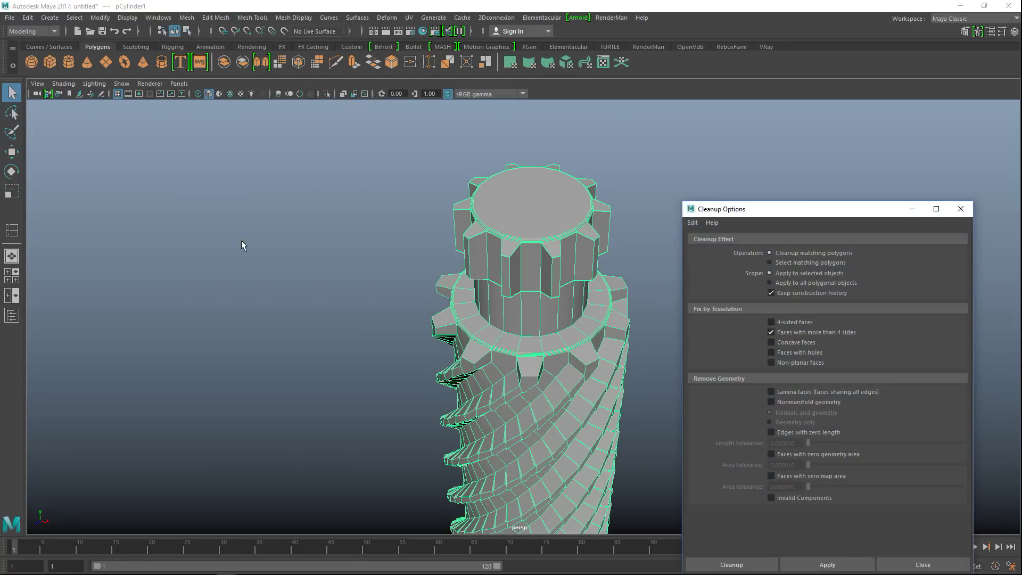
drag(778, 216, 779, 111)
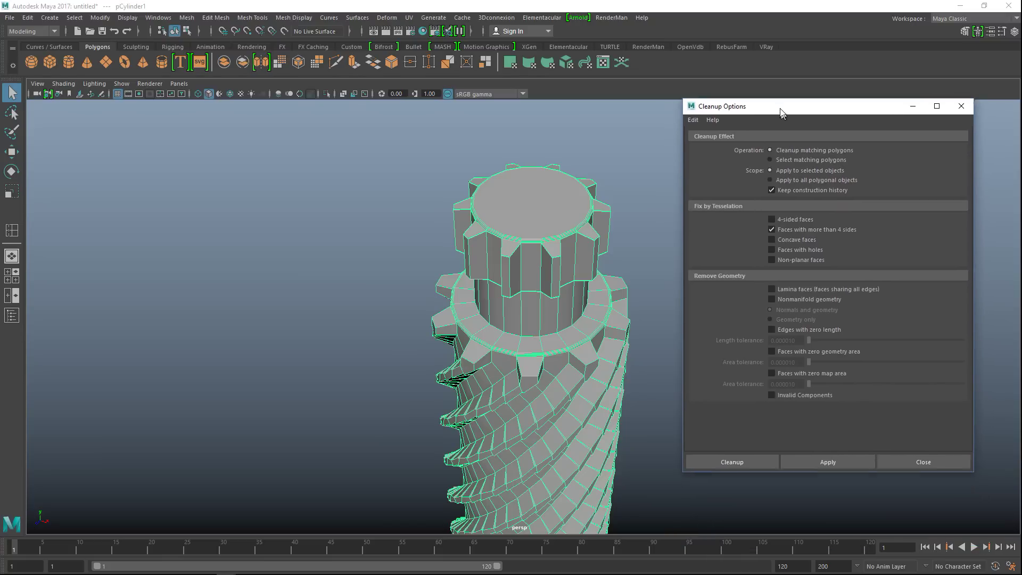
click(740, 460)
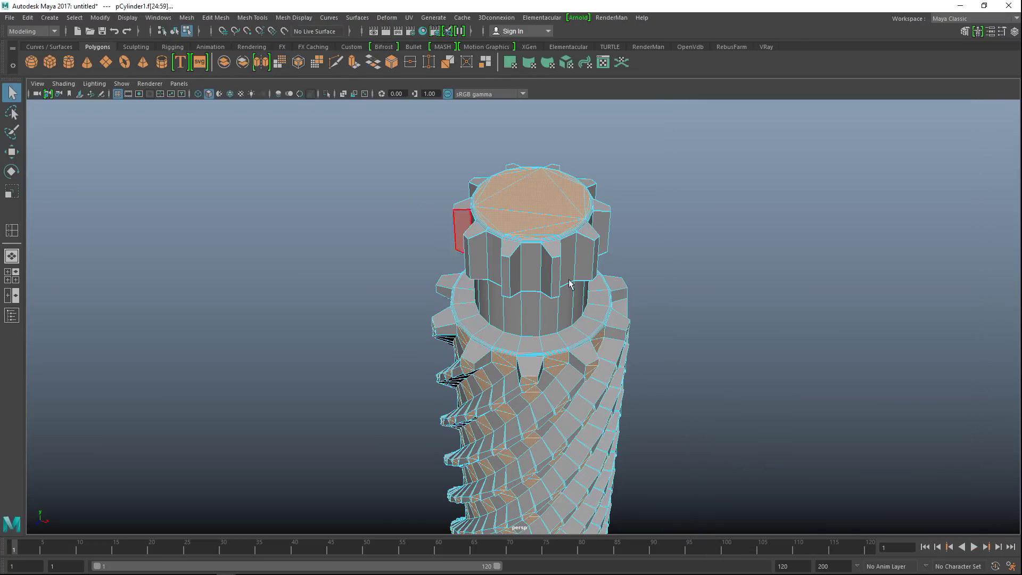
Return to object mode, examine the cleaned-up handle in the smooth preview, and restore the unsmoothed display
scroll(672, 355, down, 3)
alt+drag(665, 404, 673, 335)
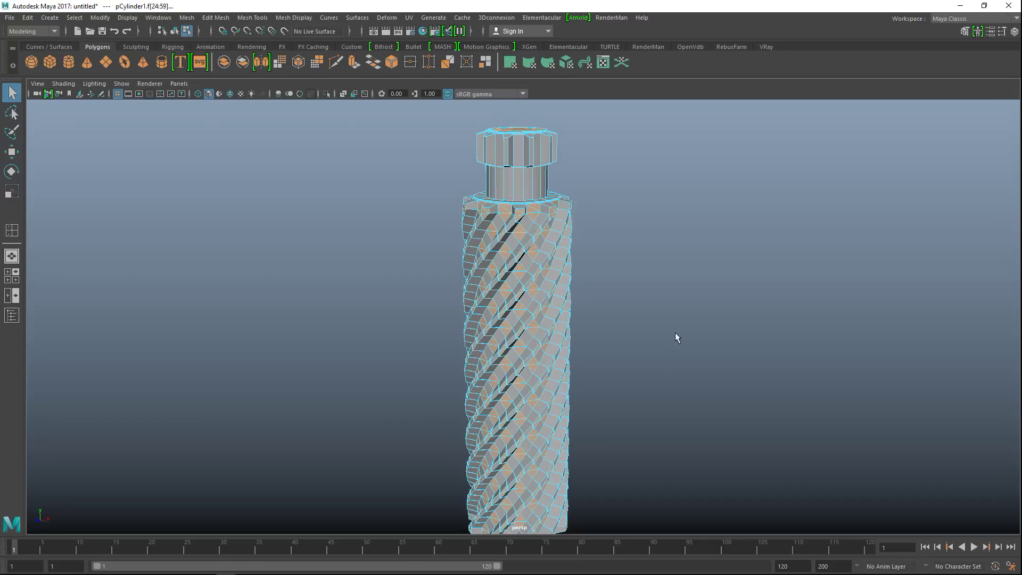
right_drag(509, 246, 558, 232)
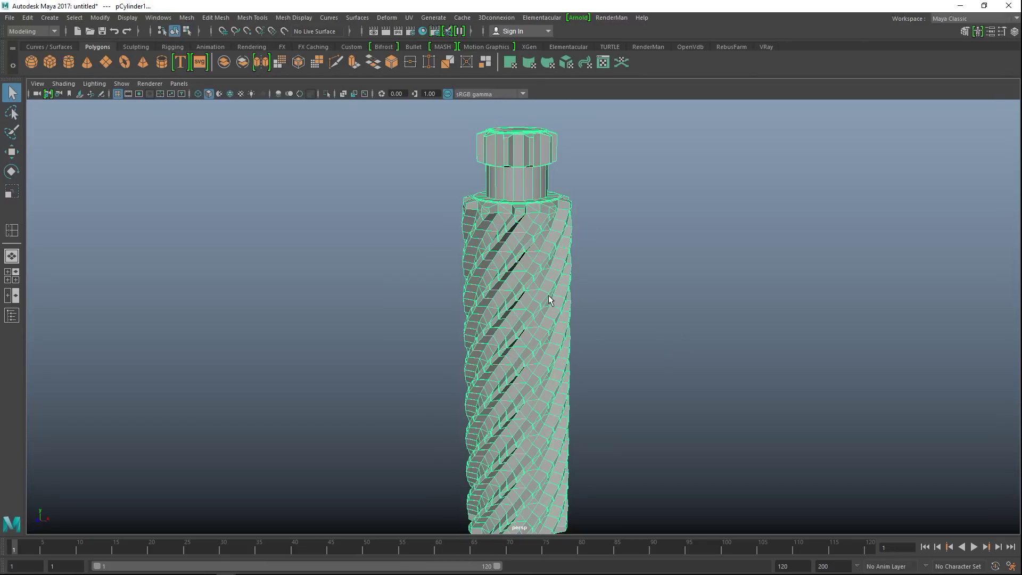
key(3)
click(698, 303)
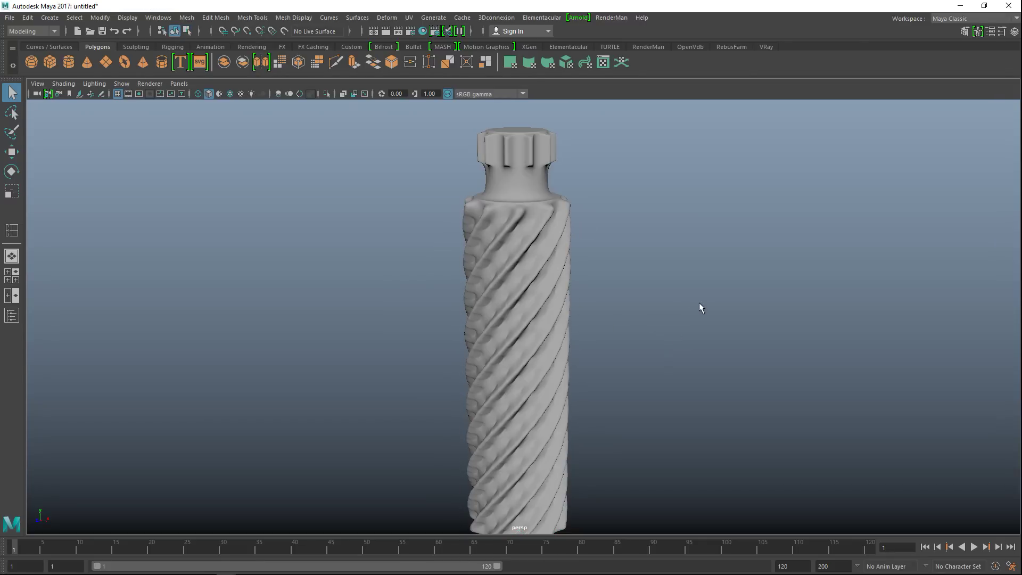
alt+drag(778, 331, 741, 381)
click(585, 292)
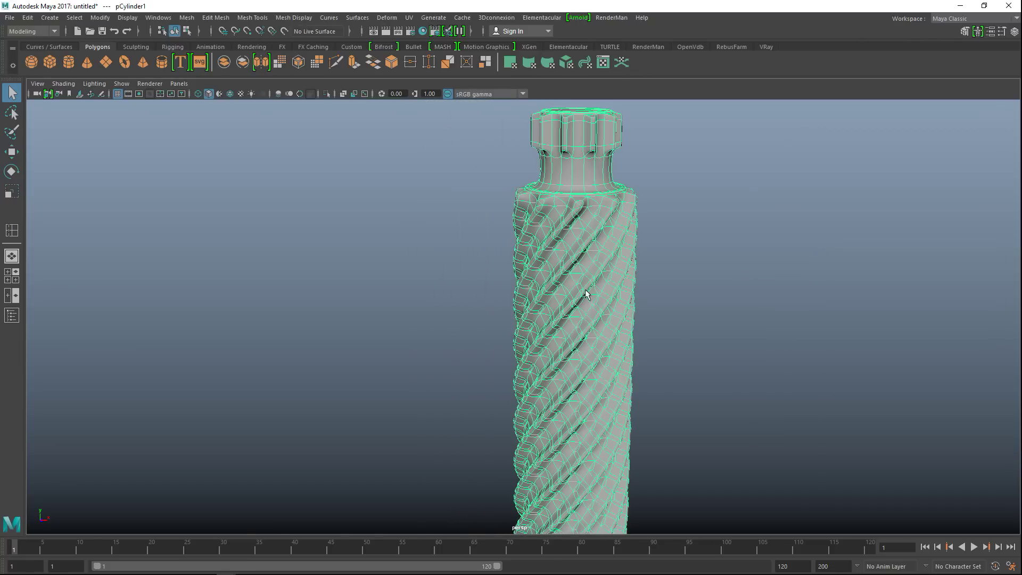
key(1)
Select the handle and apply the Smooth operation to its mesh
alt+right_drag(684, 347, 791, 328)
click(801, 333)
alt+drag(803, 335, 654, 415)
click(563, 241)
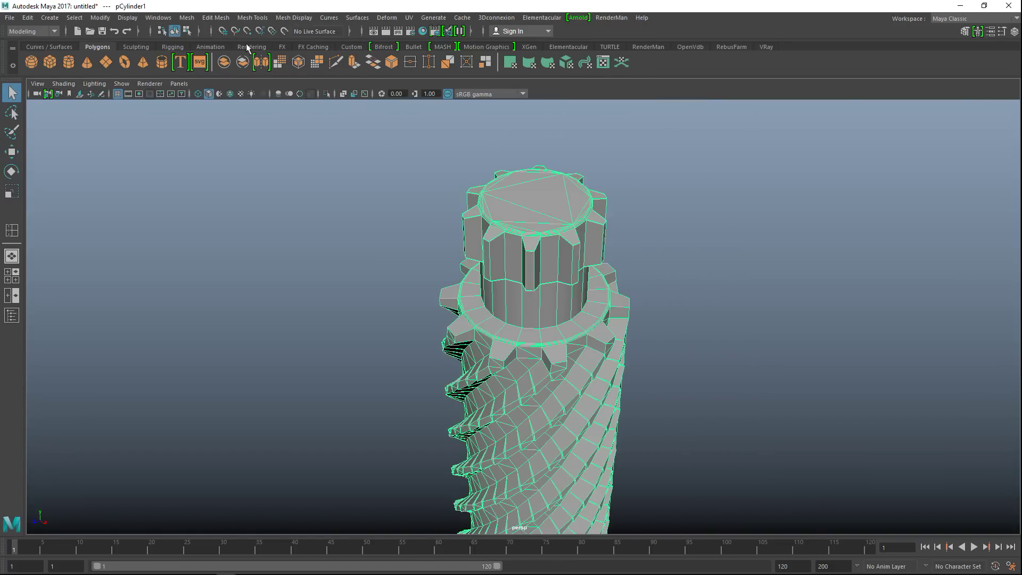
click(187, 18)
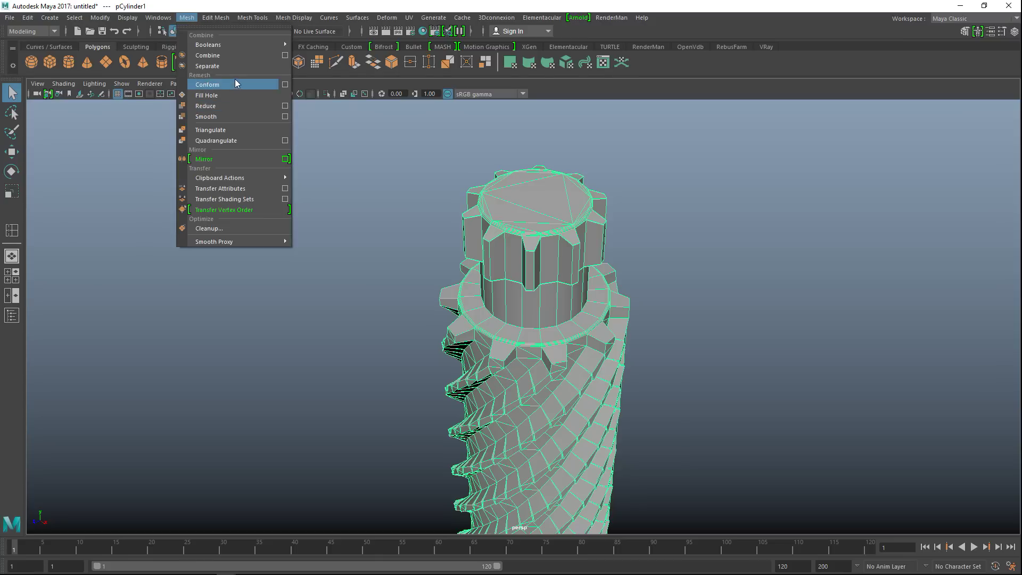
click(263, 116)
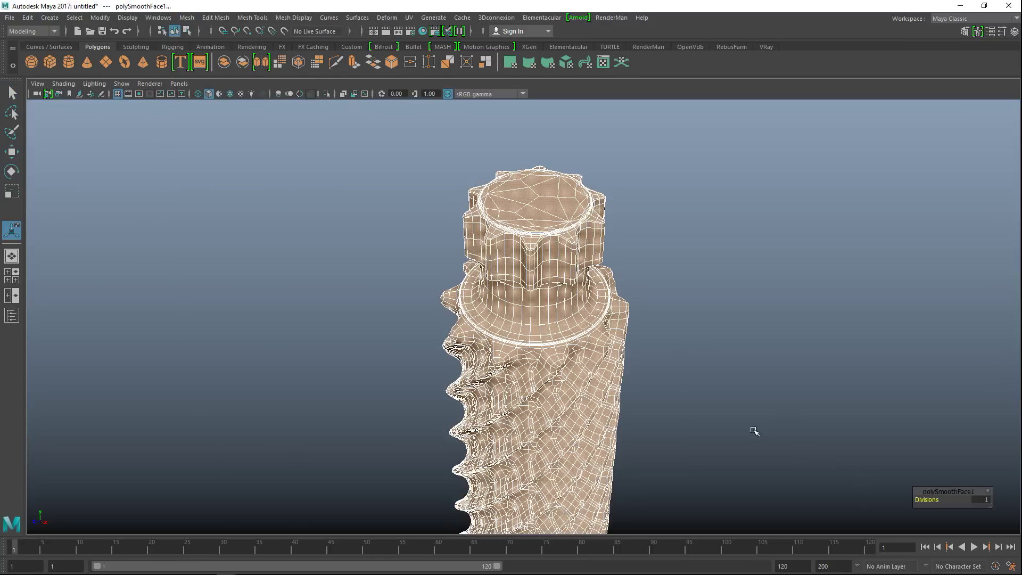
Set the smooth operation's divisions to 2 and deselect the handle
scroll(745, 428, down, 5)
alt+drag(737, 445, 668, 338)
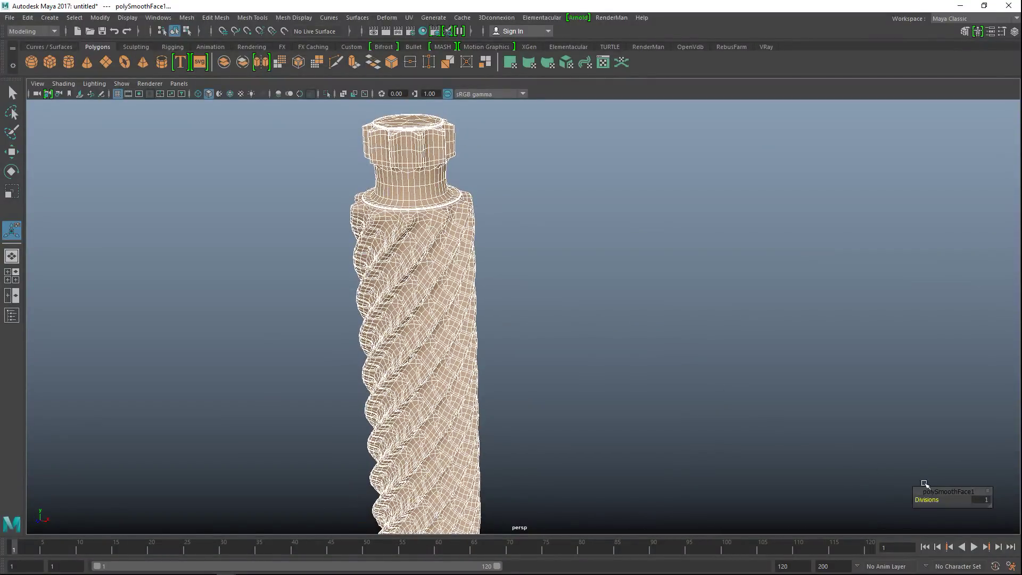
click(985, 501)
text(2)
key(Return)
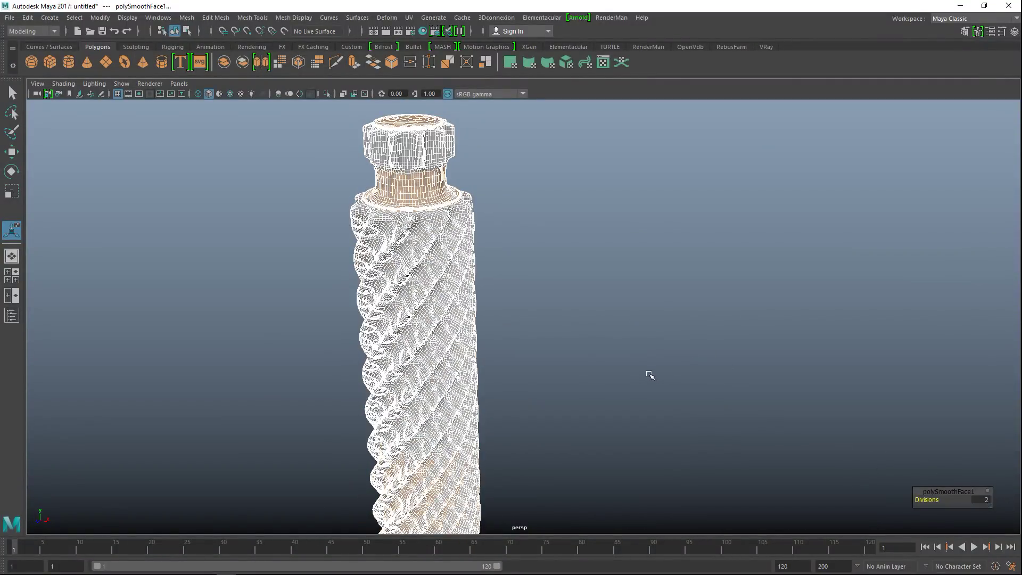
click(647, 374)
alt+drag(649, 376, 598, 422)
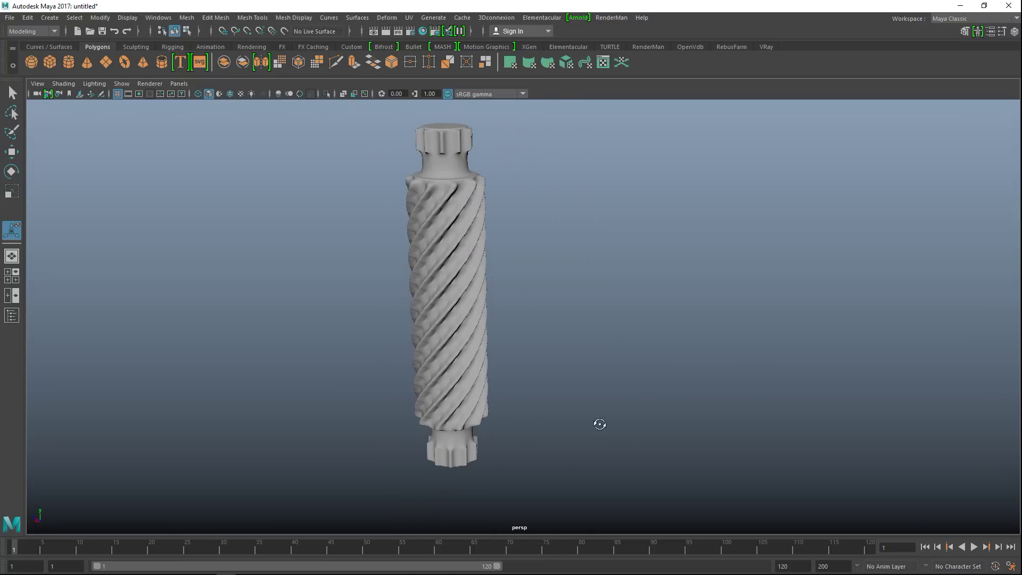
Rotate the smoothed handle from upright to lying on its side, and deselect it
click(469, 281)
scroll(572, 356, up, 3)
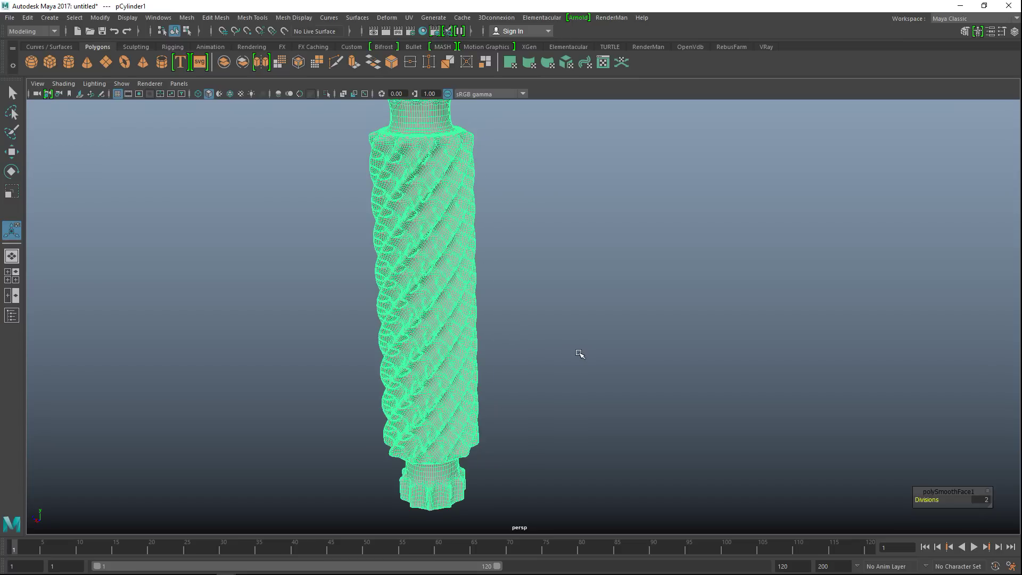
click(581, 352)
alt+middle_drag(565, 356, 793, 368)
alt+drag(749, 371, 722, 362)
click(652, 323)
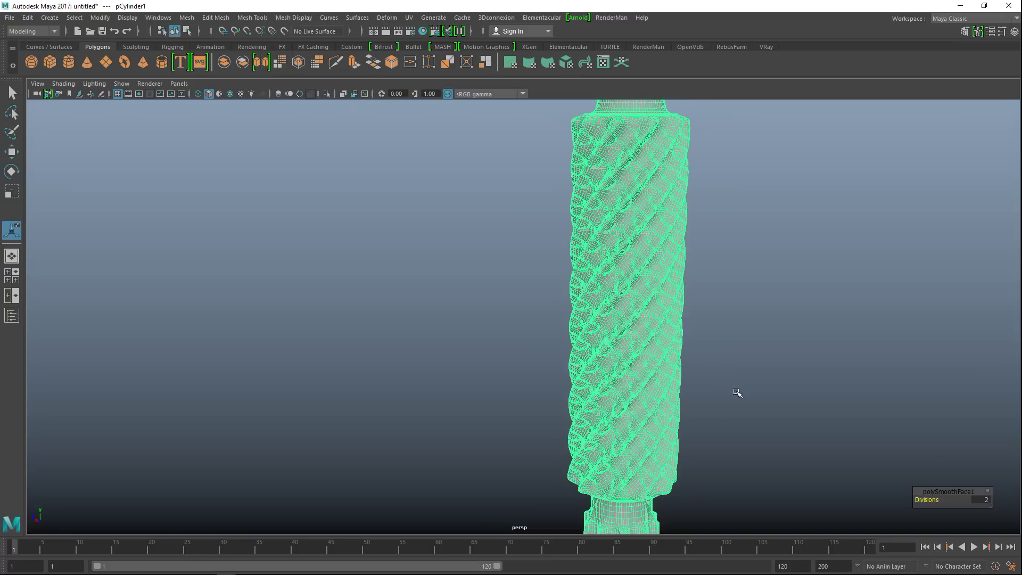
key(e)
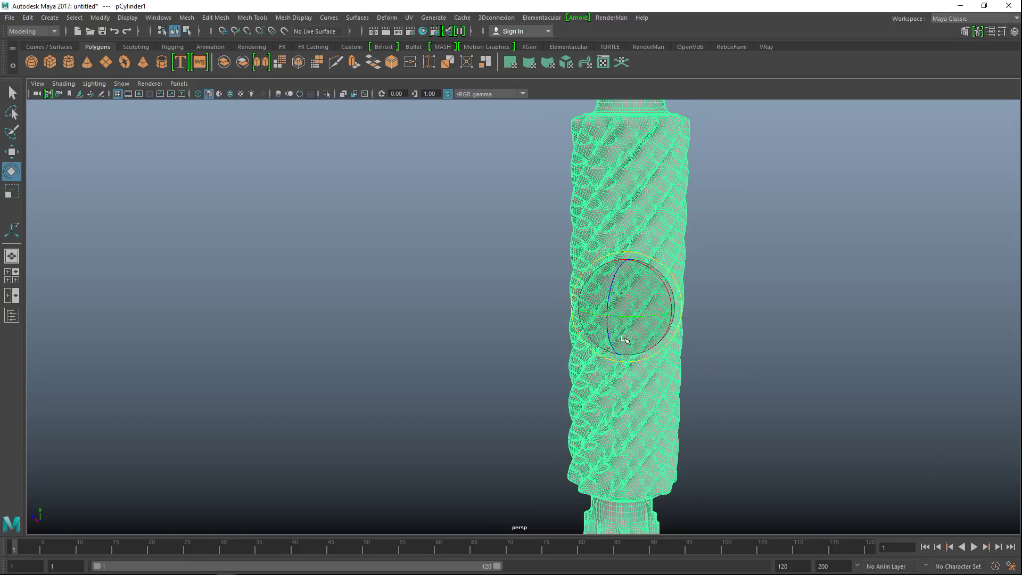
drag(607, 303, 632, 239)
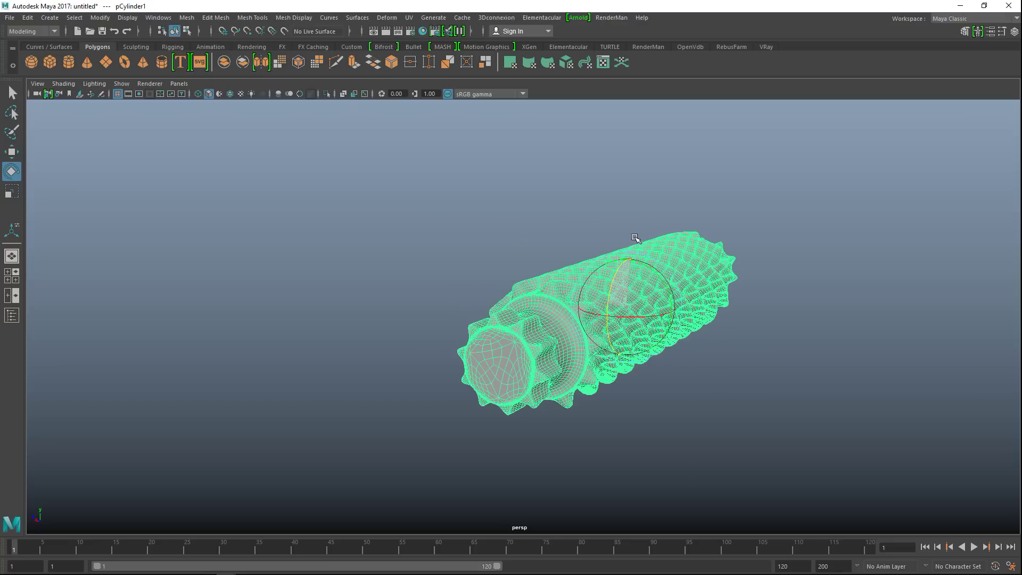
click(751, 398)
Examine the finished smoothed handle's spiral ridges and toothed stubs from several angles
scroll(753, 402, down, 3)
scroll(756, 402, up, 3)
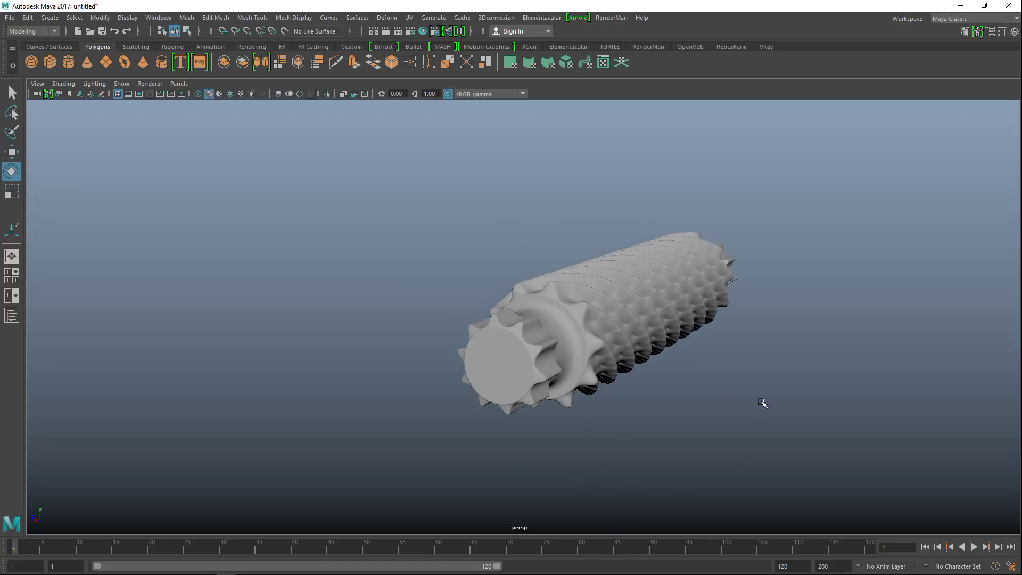
alt+drag(806, 436, 734, 471)
alt+drag(732, 471, 734, 468)
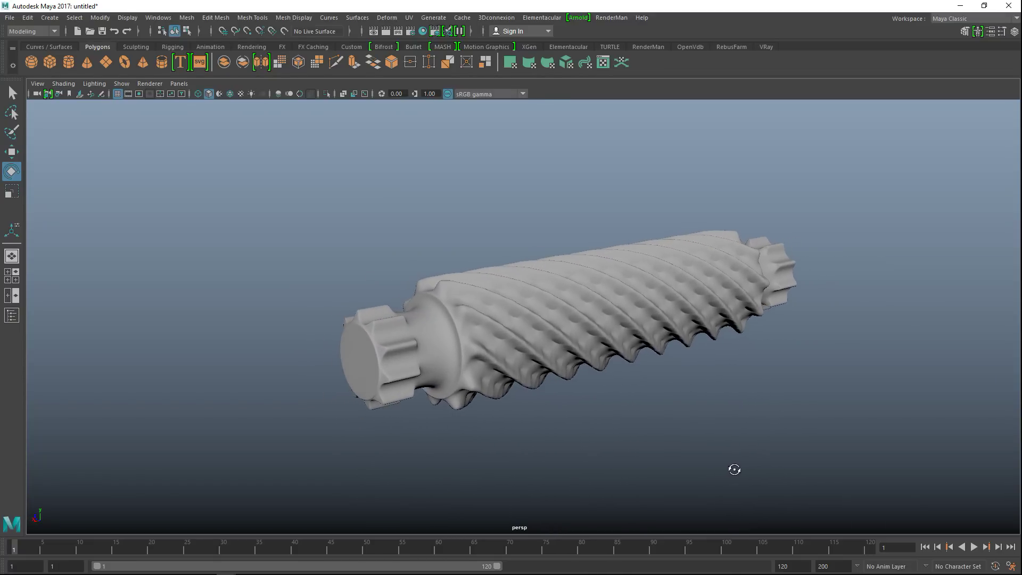
alt+middle_drag(734, 468, 668, 477)
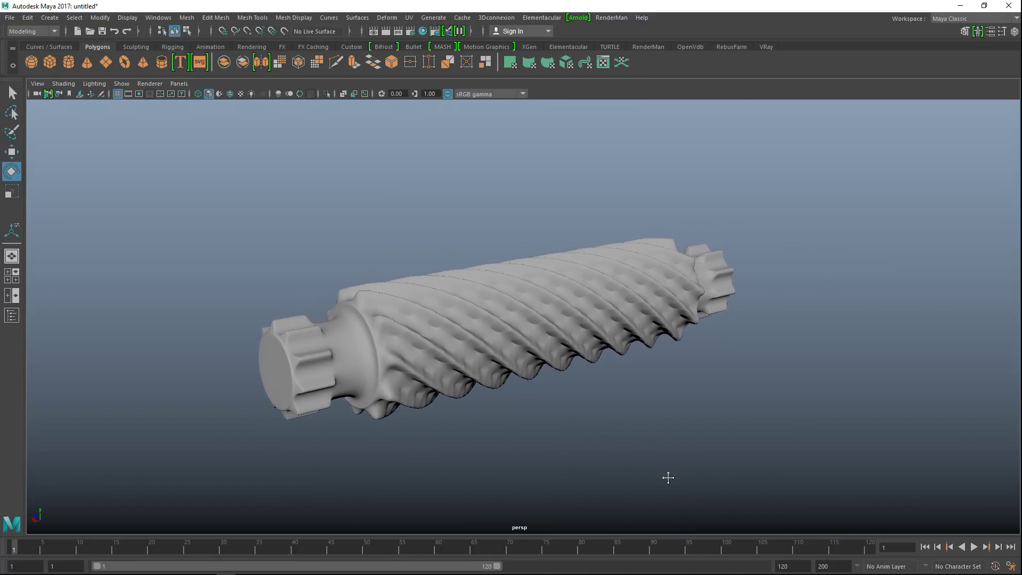
alt+right_drag(668, 479, 672, 472)
alt+middle_drag(671, 471, 717, 437)
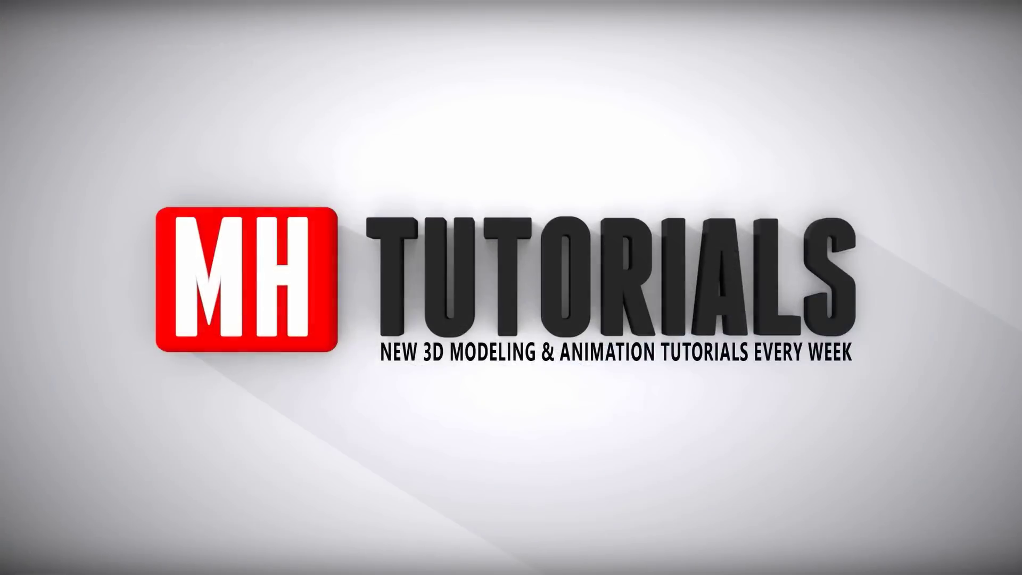